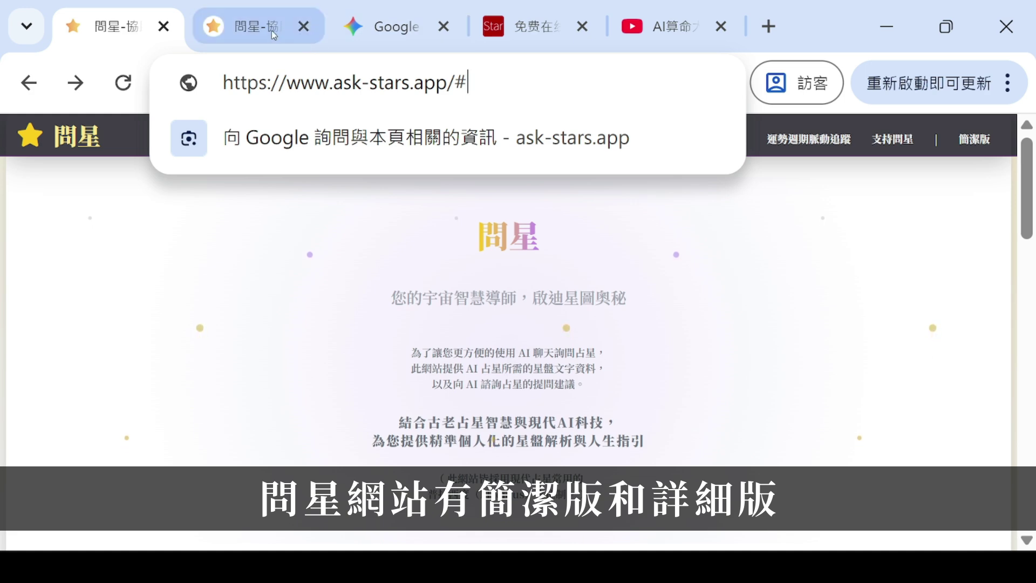
Look through the chart data form on the lite version of the 問星 site.
click(248, 32)
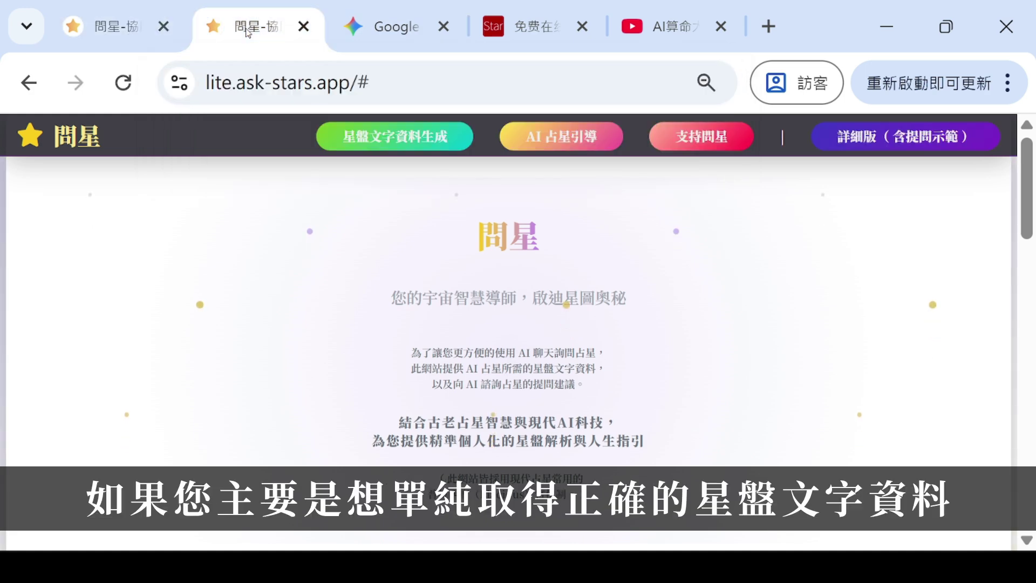
scroll(334, 310, down, 5)
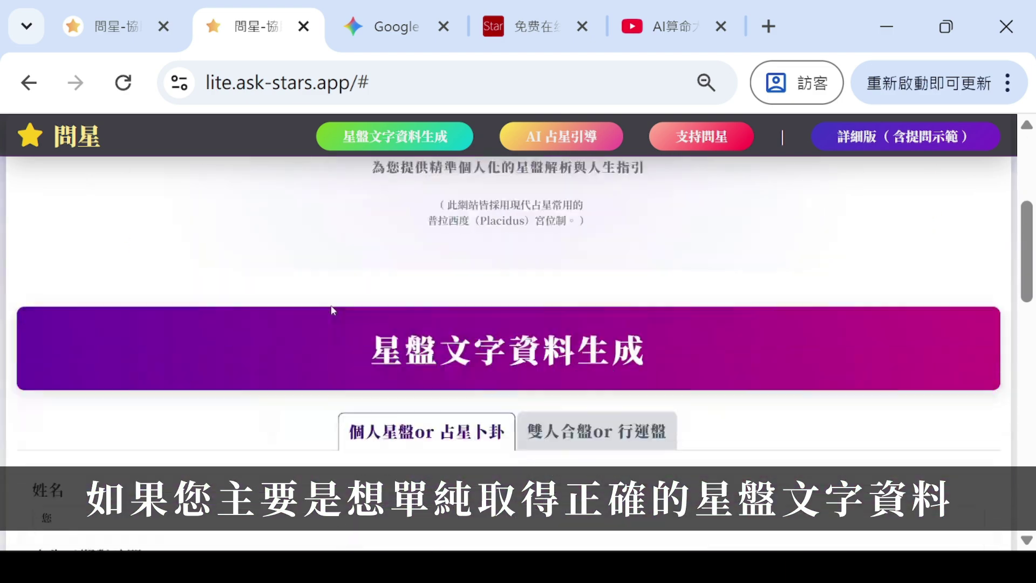
scroll(333, 309, down, 5)
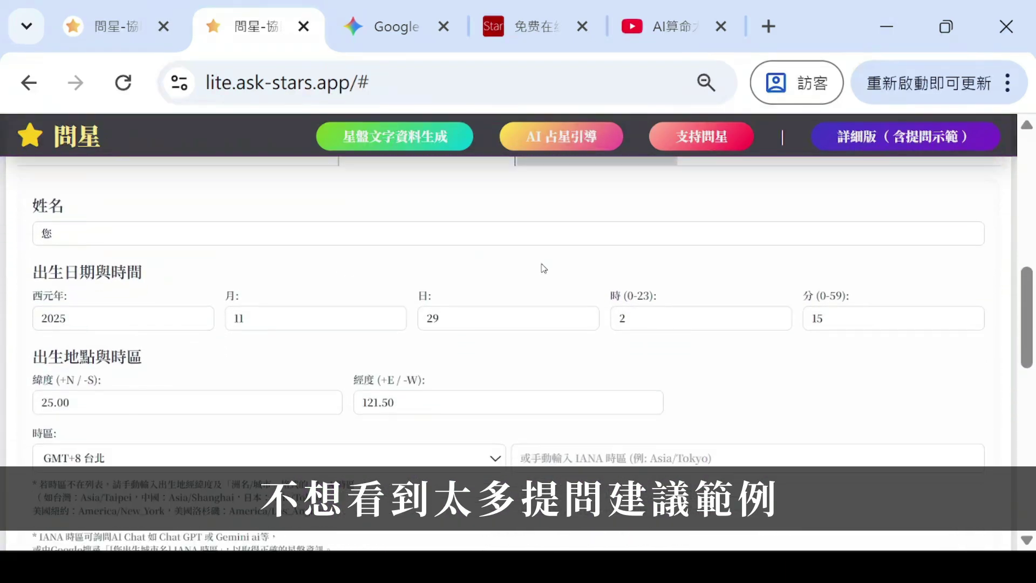
scroll(843, 298, down, 7)
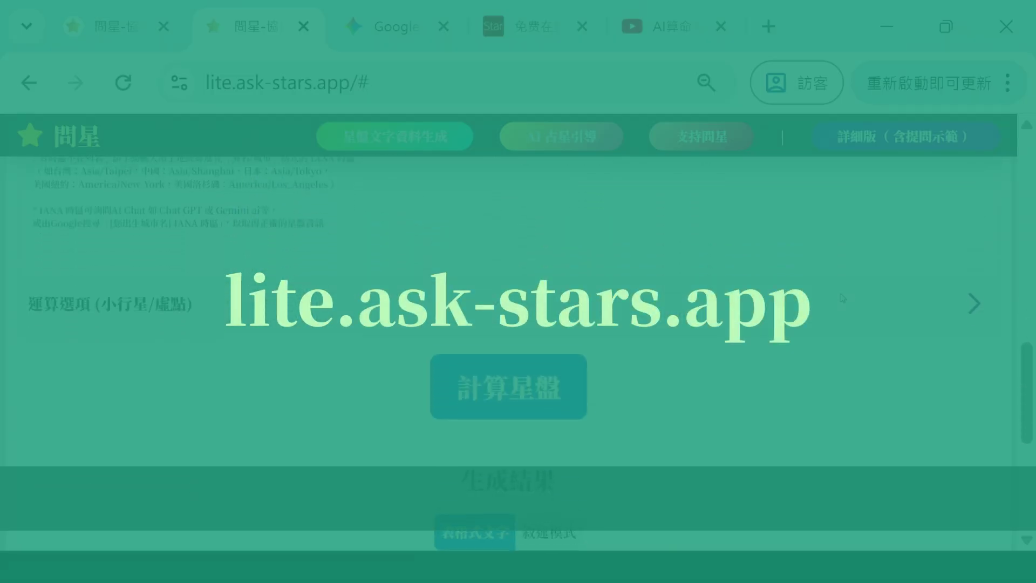
scroll(843, 298, down, 3)
scroll(834, 294, up, 10)
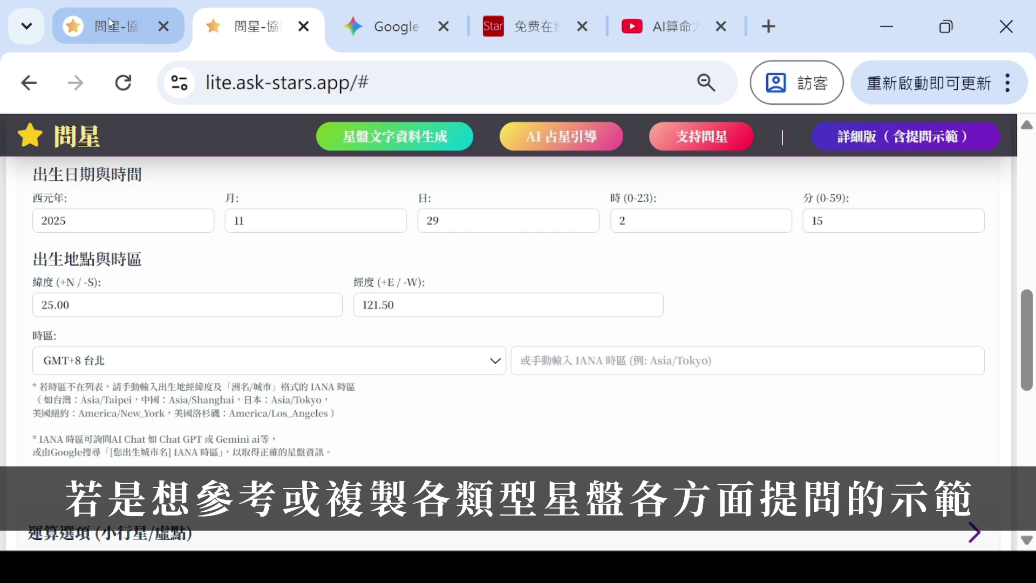
Switch to the detailed 問星 version and view its AI 占星引導 and 個人星盤解鎖 sections.
click(110, 23)
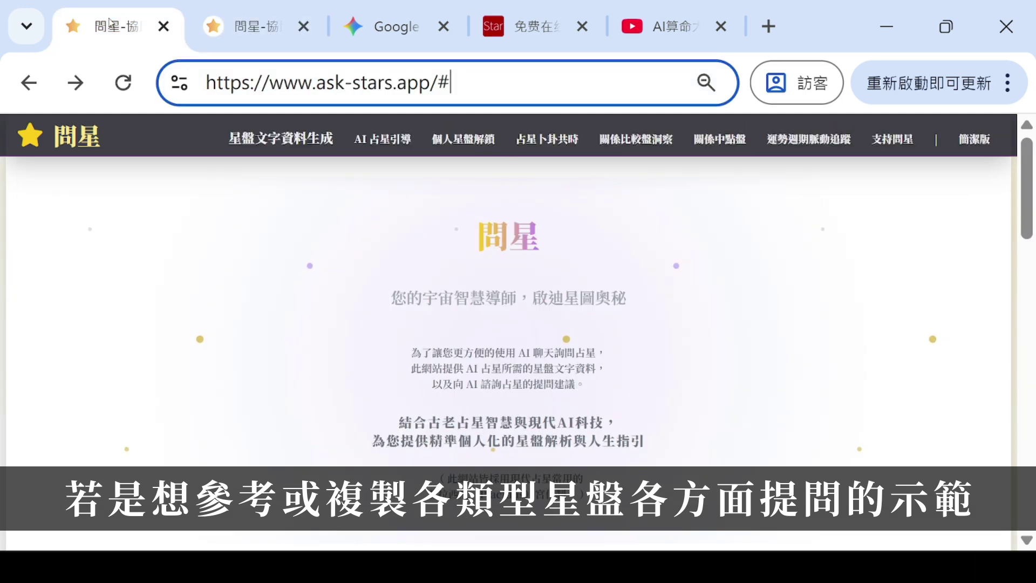
click(391, 147)
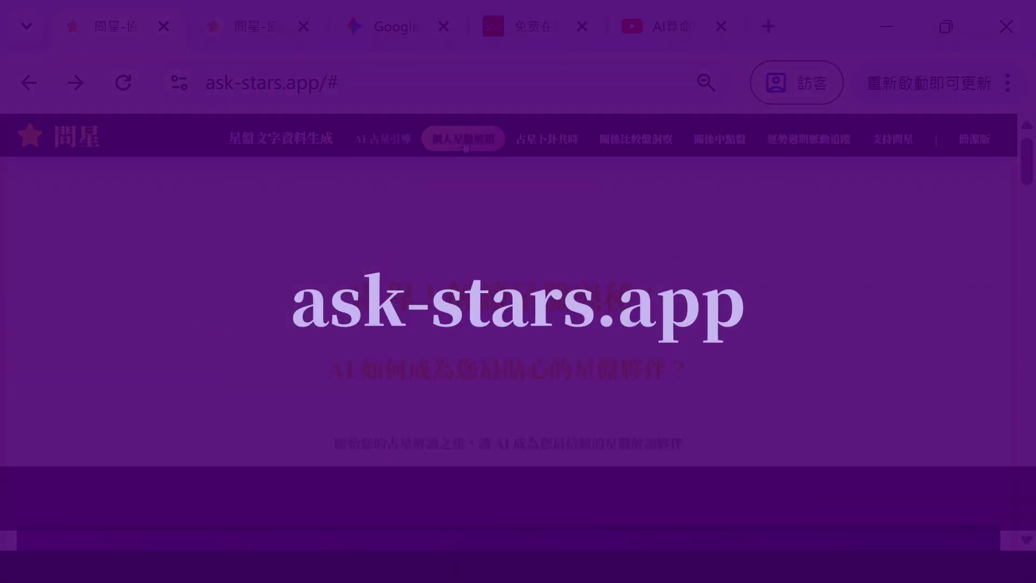
click(464, 140)
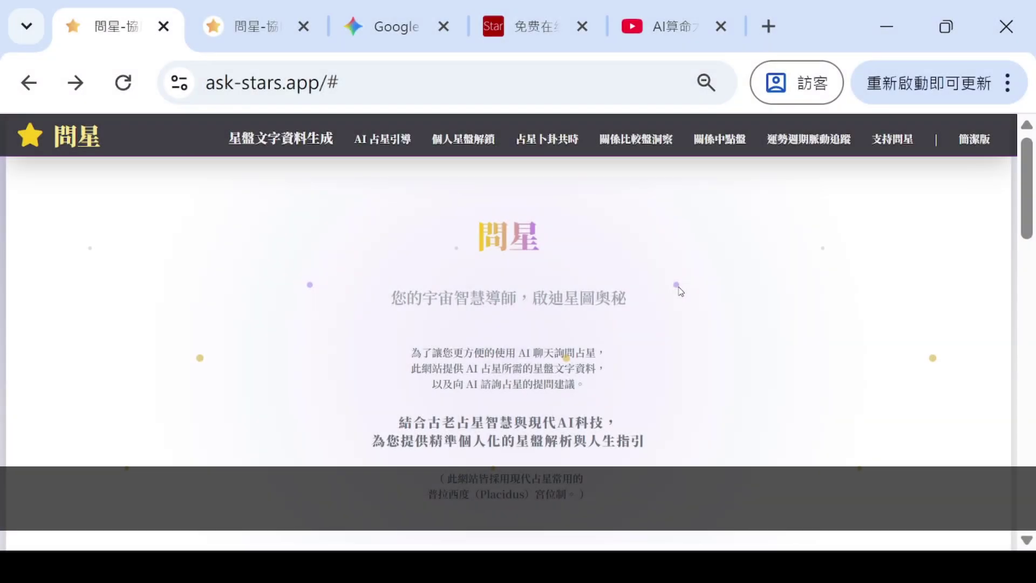
Look through the 雙人合盤or 行運盤 chart types in 星盤文字資料生成, including 中點盤 and 行運盤.
scroll(681, 292, down, 6)
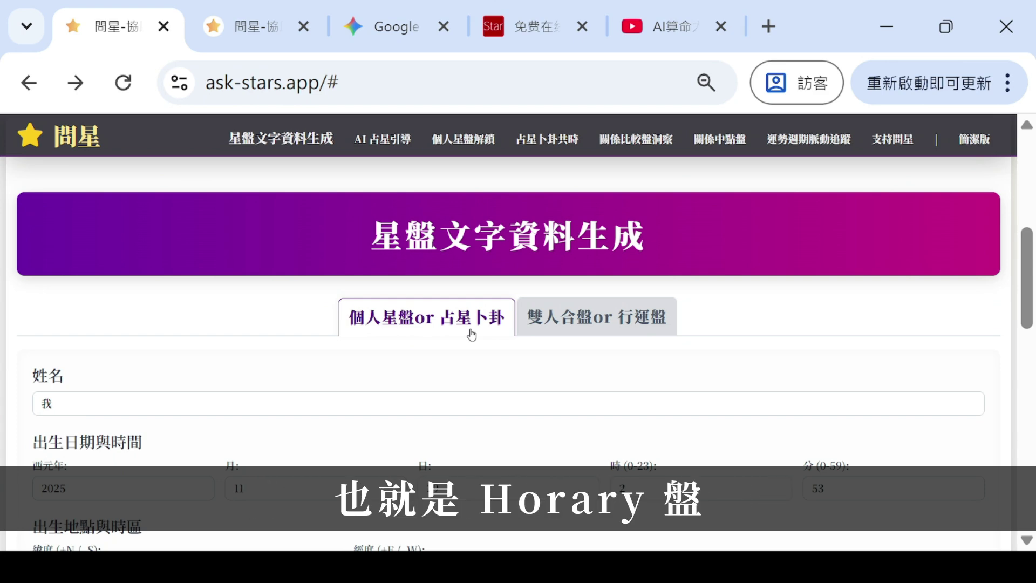
click(565, 330)
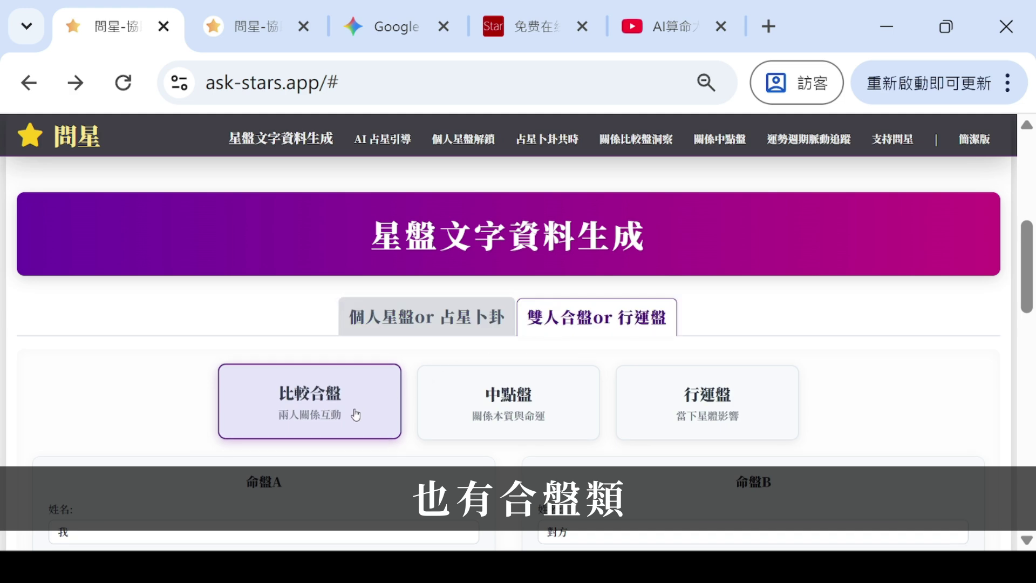
click(475, 410)
click(684, 411)
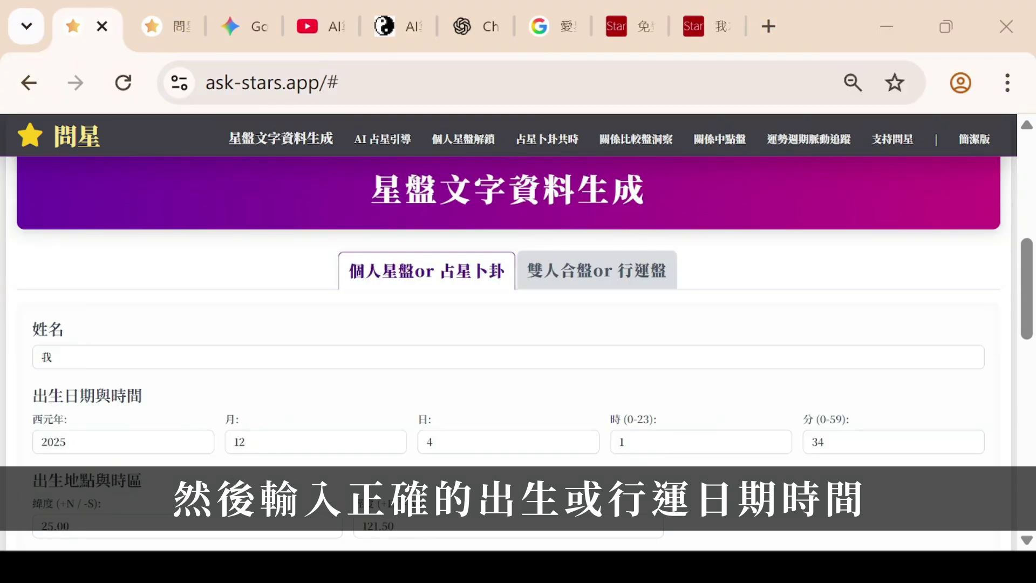
Fill in the birth date on the personal chart form and set the birth time to 12:00.
double_click(125, 442)
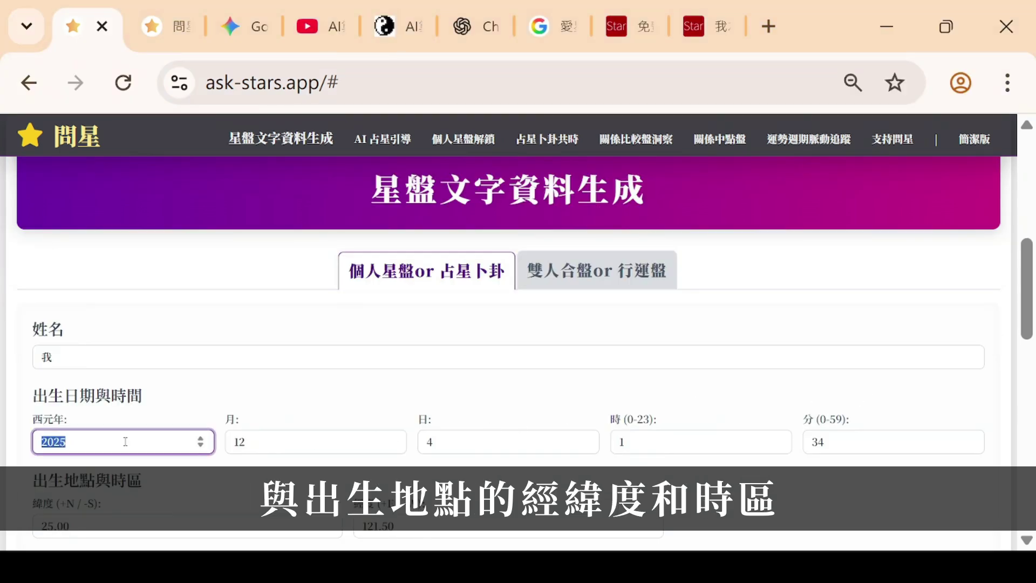
text(2000)
key(Tab)
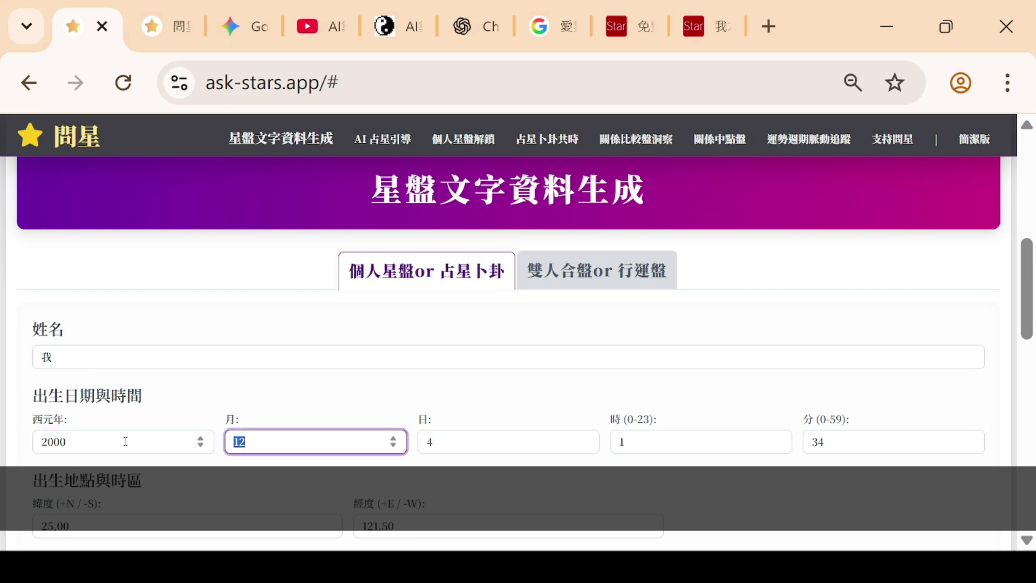
text(7)
key(Tab)
text(3)
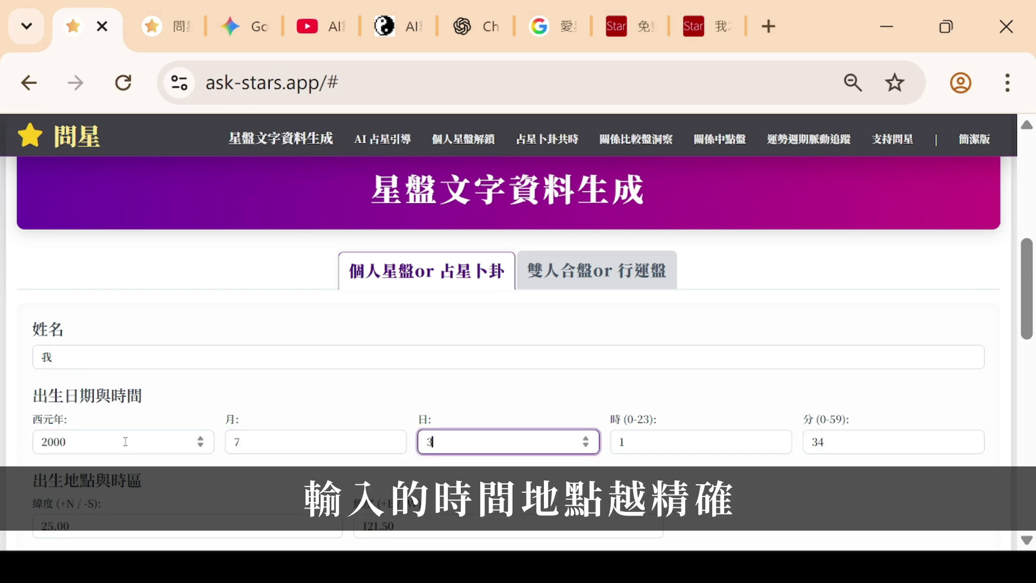
text(0)
key(Tab)
key(Tab)
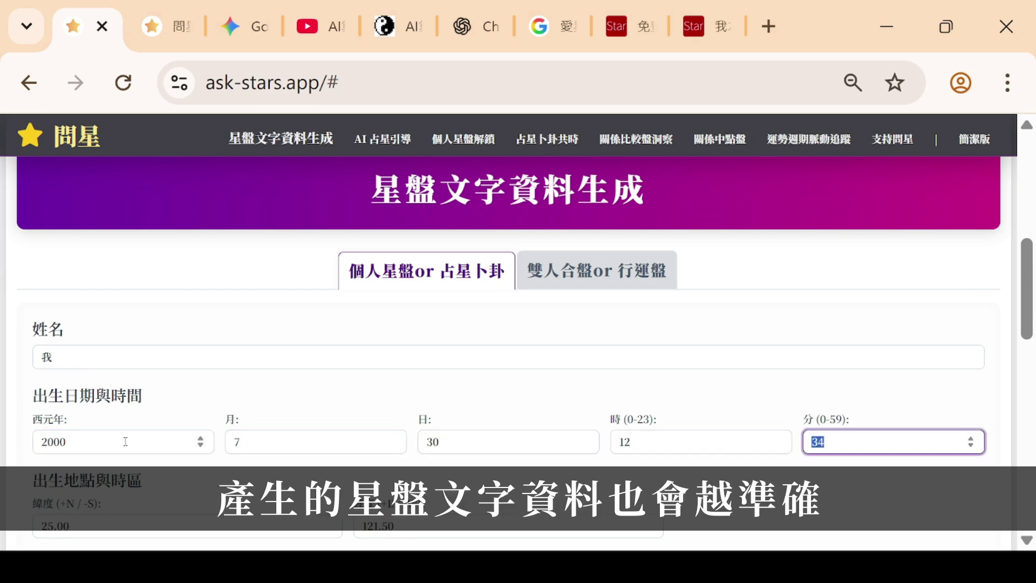
text(0)
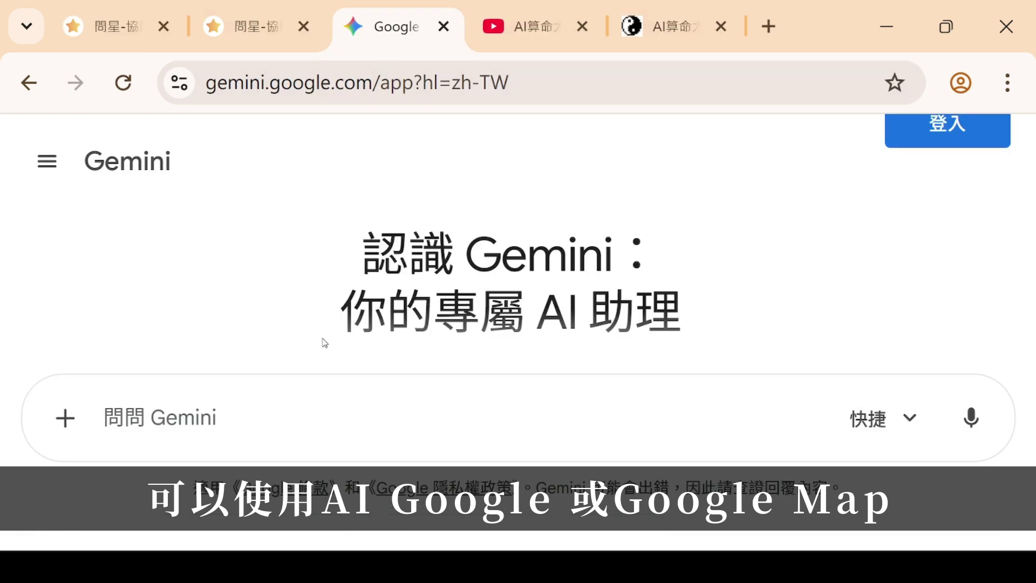
Ask Gemini for 台中慈濟醫院經緯度 and highlight the decimal-degree coordinates in its answer.
click(324, 406)
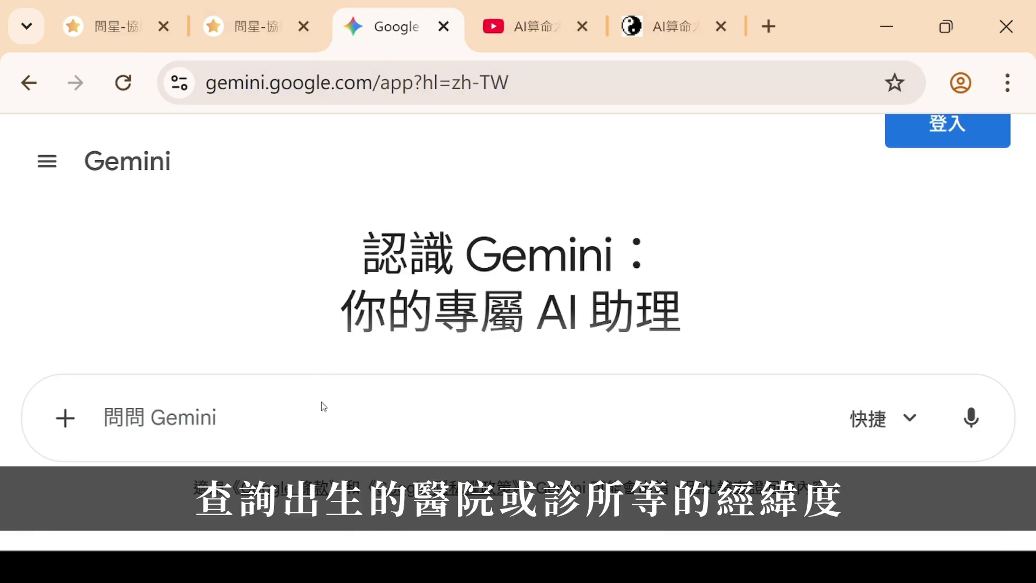
text(台中)
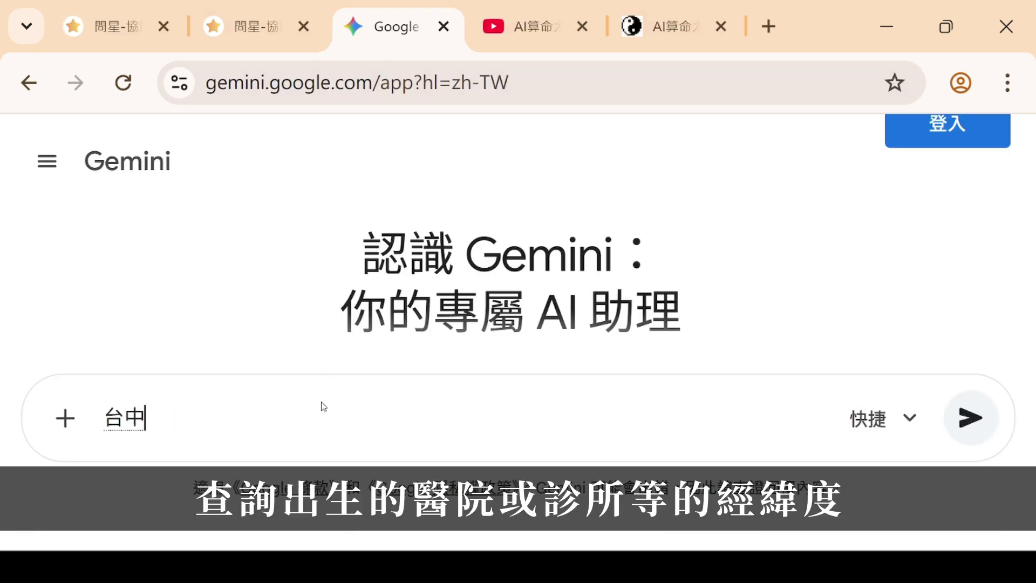
text(慈濟醫院經緯ㄌ)
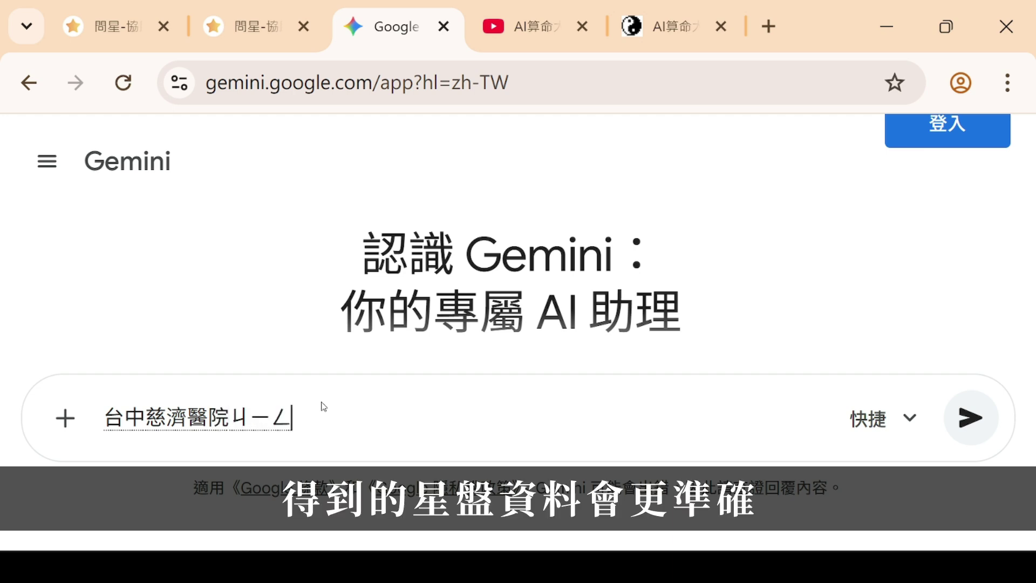
text(度)
key(Return)
key(Return)
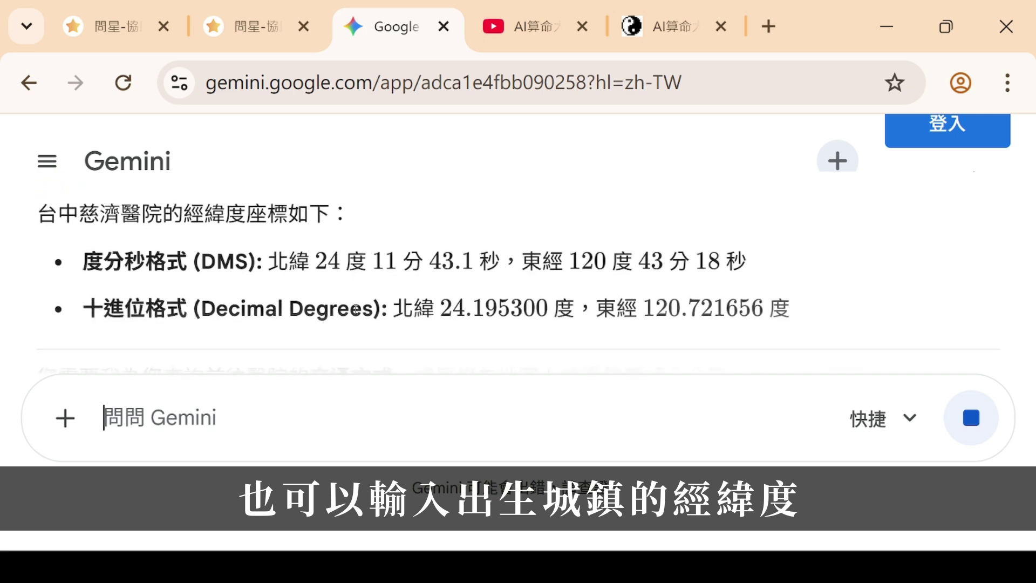
drag(84, 296, 807, 312)
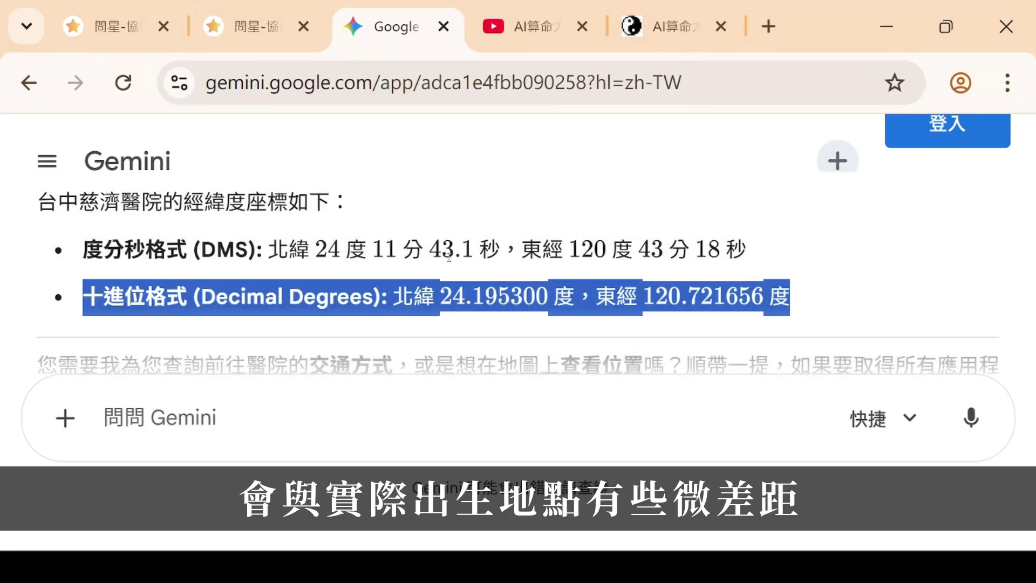
Return to the 問星 form and set the birthplace latitude to 24.195 and longitude to 120.72.
click(102, 27)
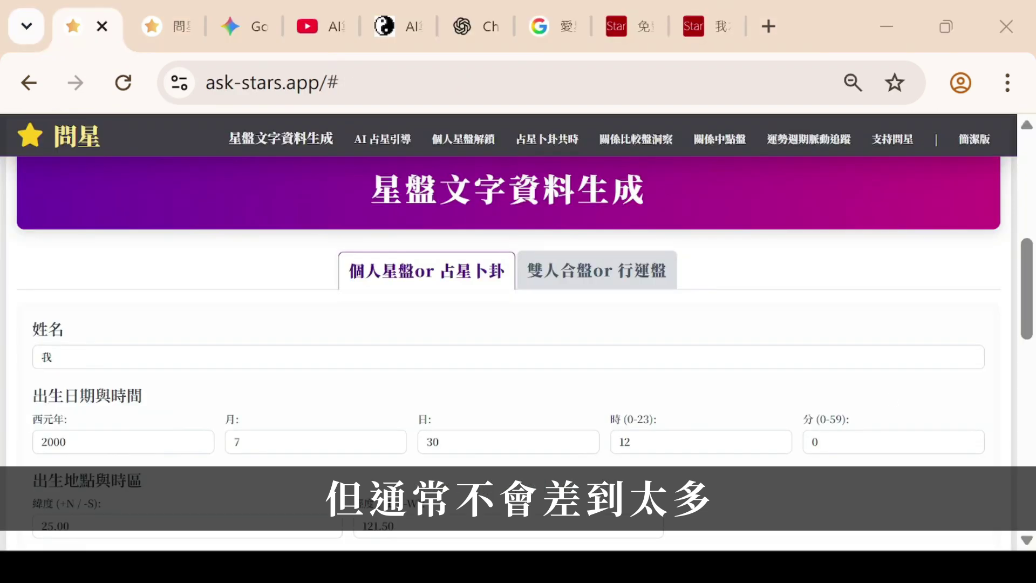
scroll(890, 370, down, 2)
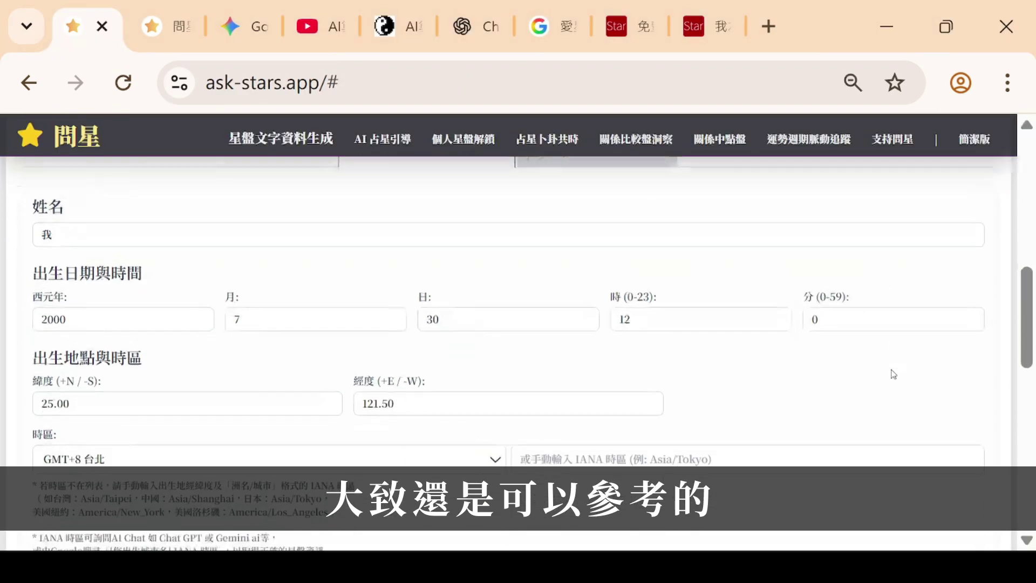
scroll(893, 374, down, 2)
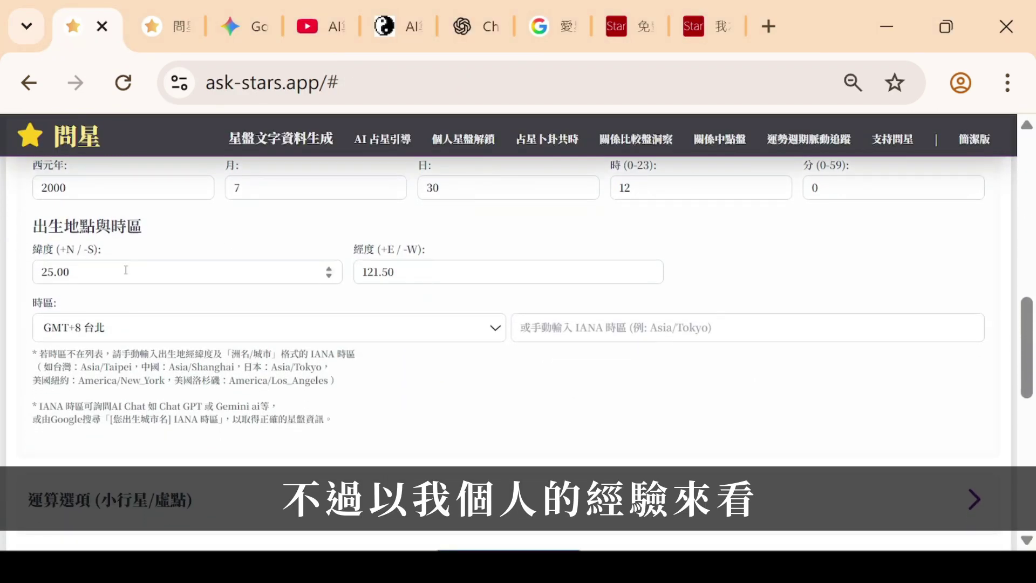
click(126, 270)
key(ctrl+a)
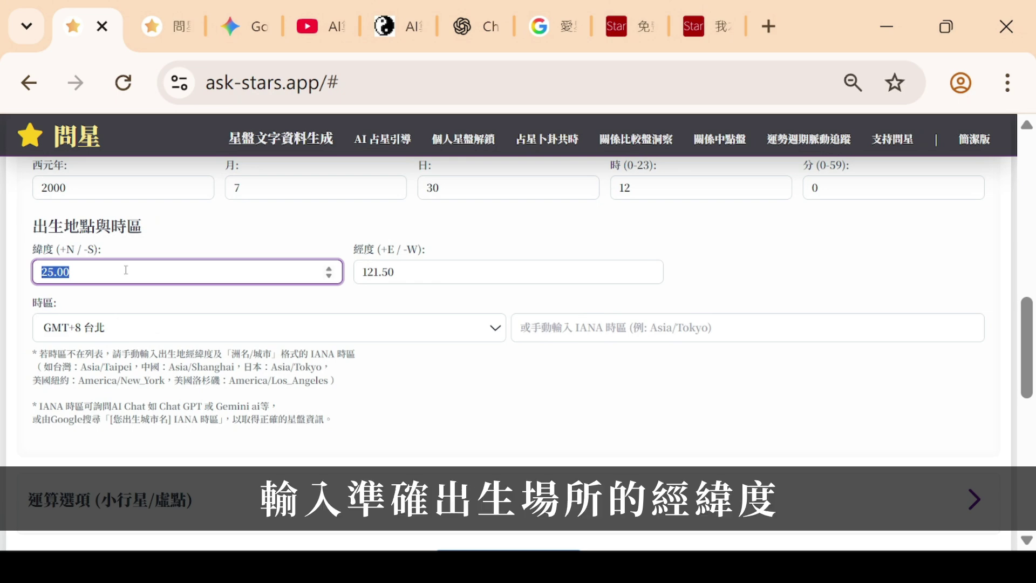
text(24.195)
key(Tab)
text(12)
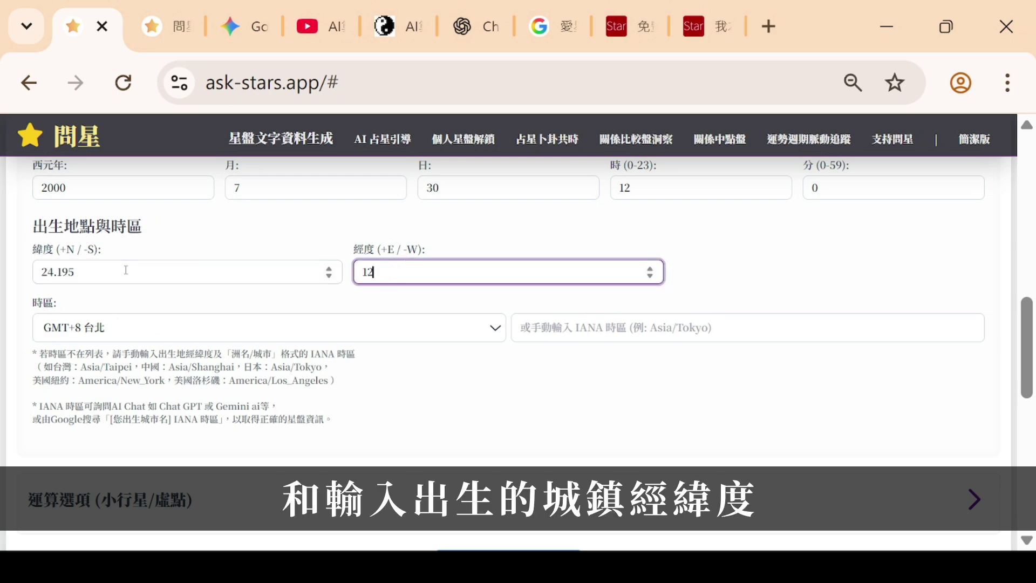
text(0.72)
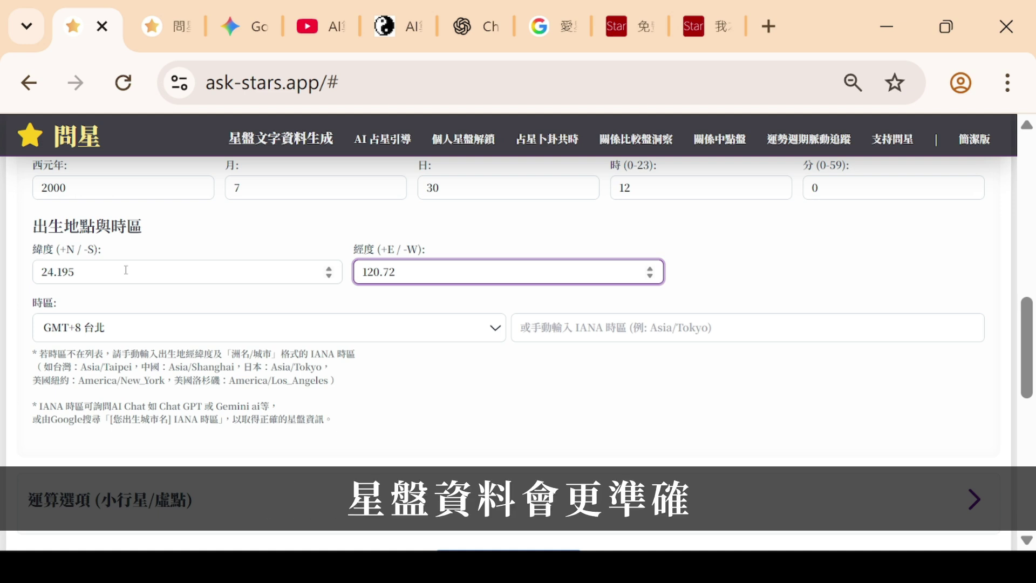
Browse the preset time zone options for the birthplace.
scroll(1018, 359, up, 1)
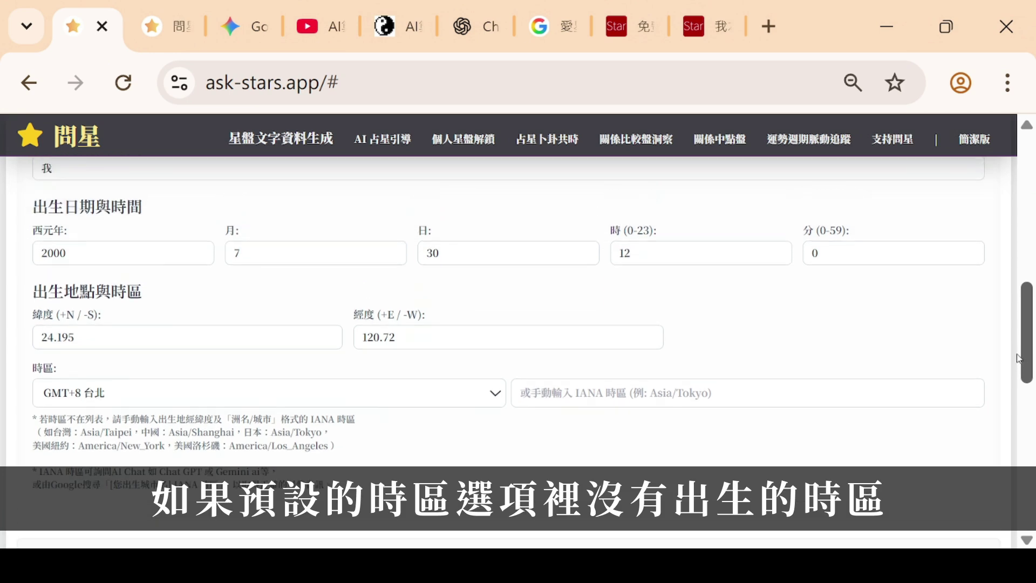
scroll(1018, 359, up, 1)
click(502, 406)
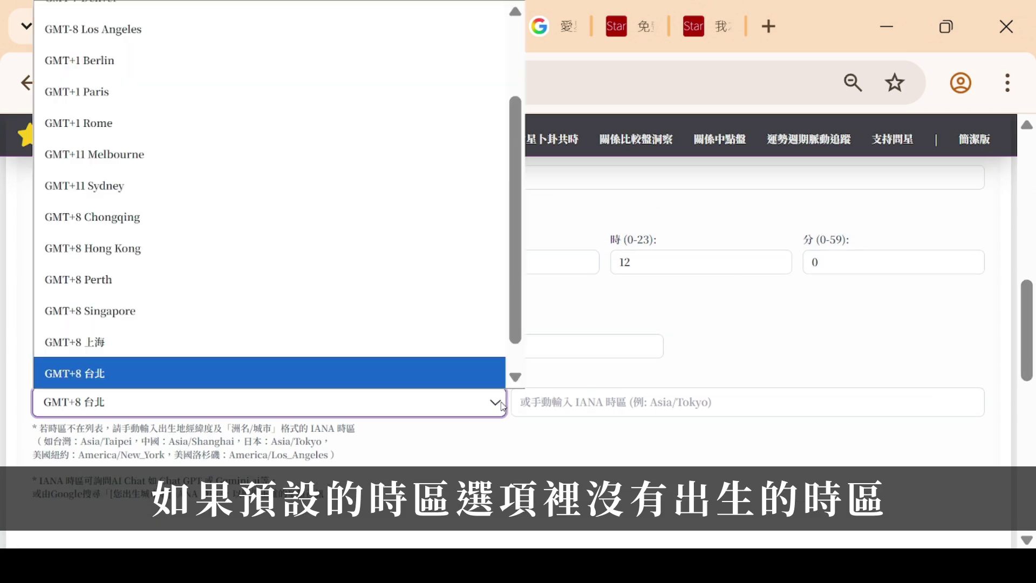
scroll(519, 340, up, 3)
scroll(518, 232, down, 3)
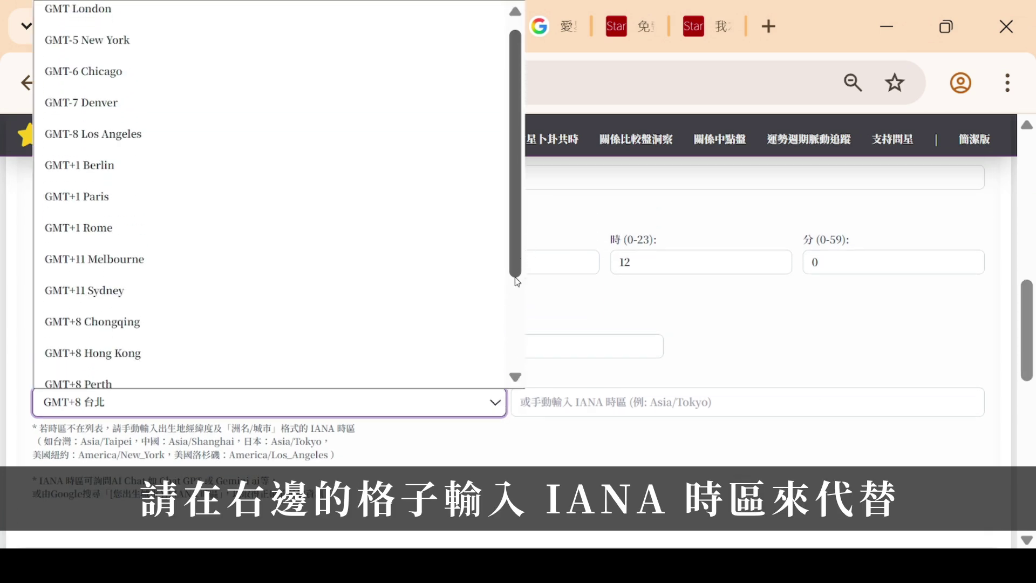
click(518, 402)
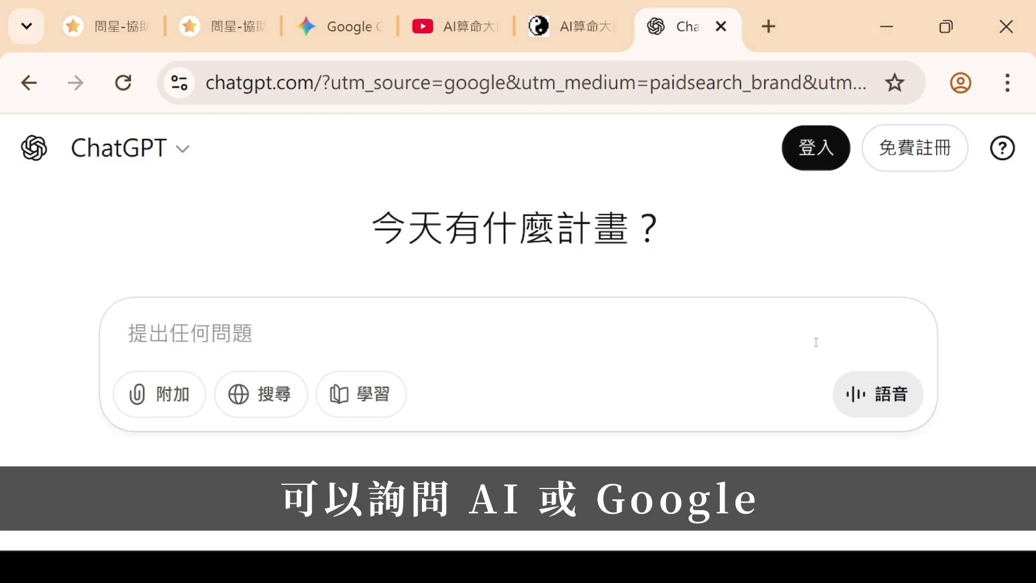
Ask ChatGPT for 愛沙尼亞IANA時區 and highlight the time zone name in its answer.
text(愛沙尼亞)
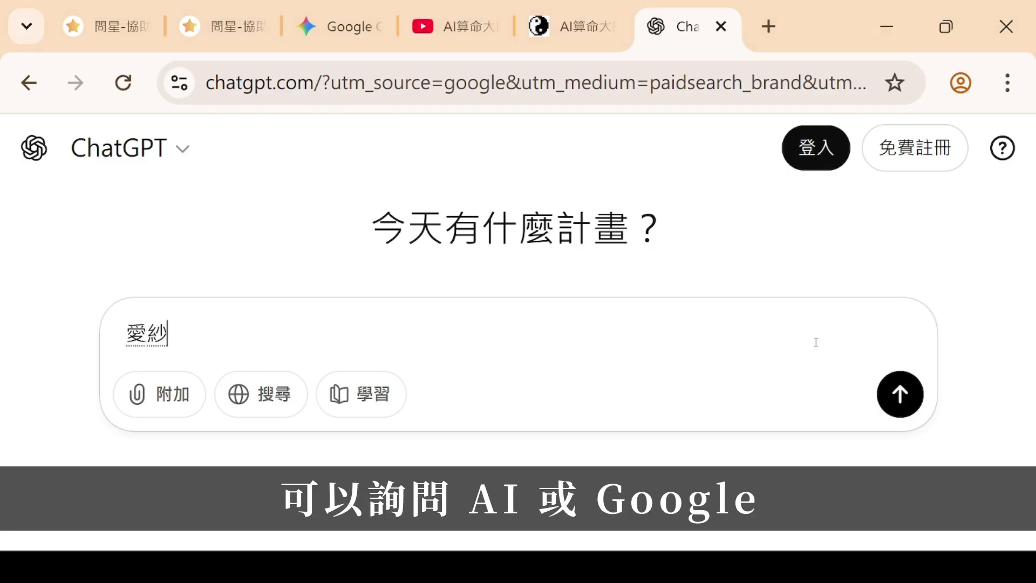
text(IANA時區)
key(Return)
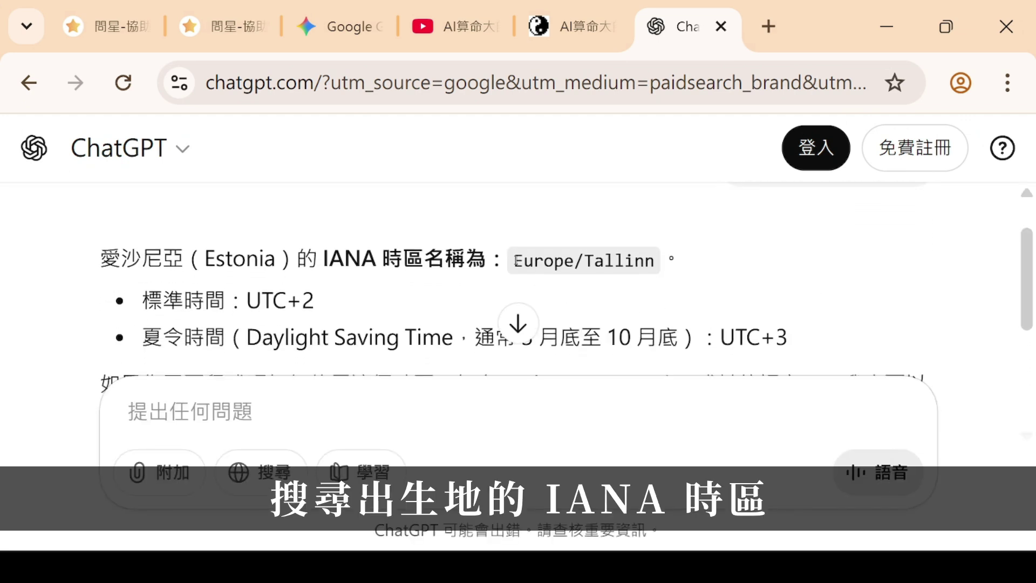
drag(514, 261, 654, 260)
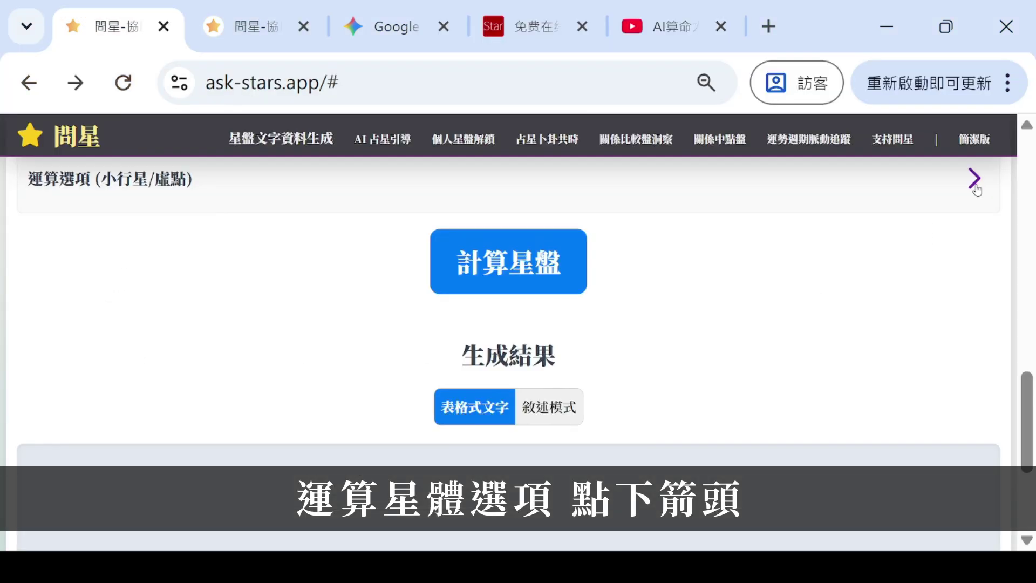
Expand the 運算選項 (小行星/虛點) section, deselect all celestial bodies and select them all again.
click(974, 180)
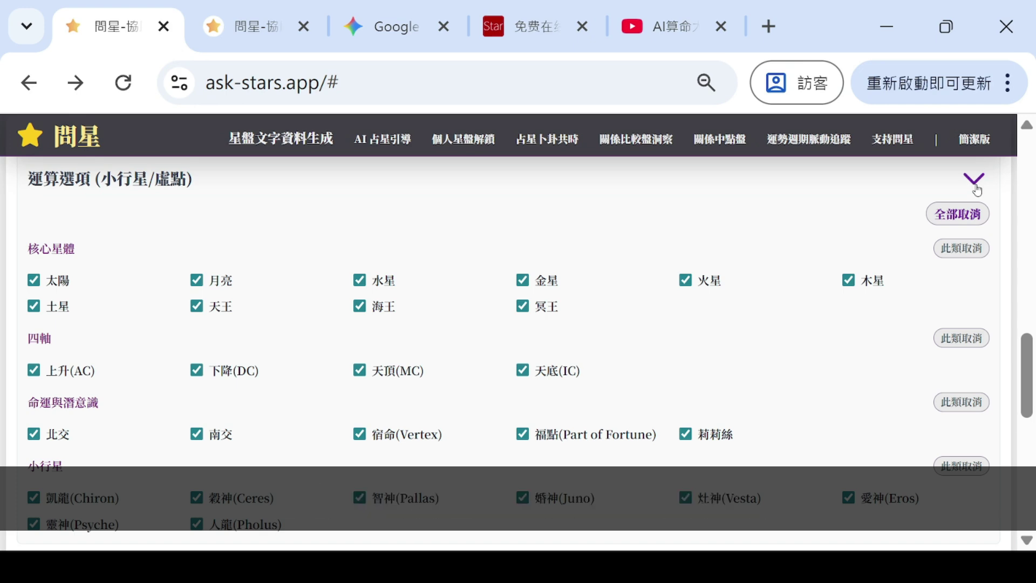
click(965, 221)
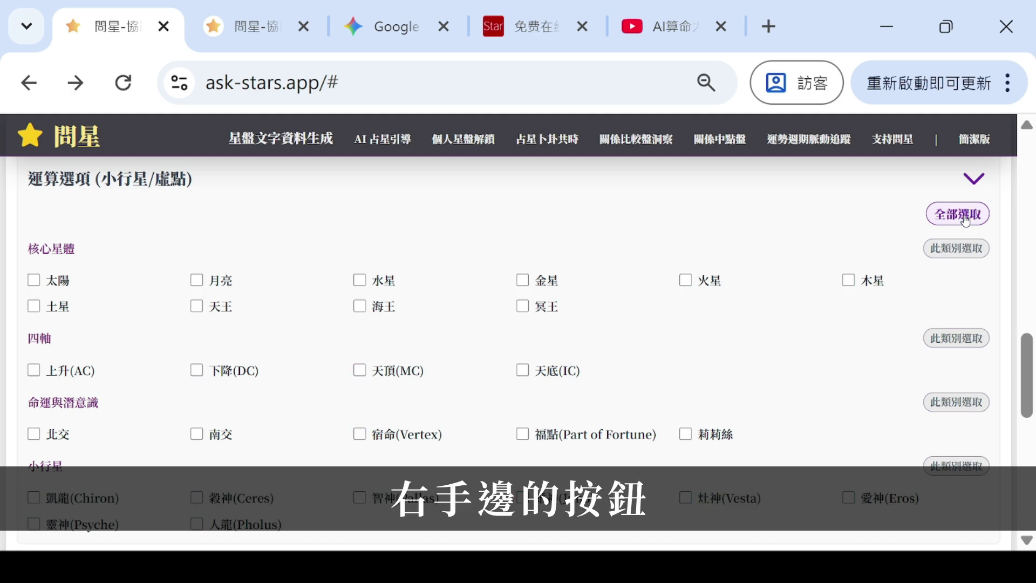
click(965, 221)
Deselect and reselect the 核心星體, 四軸, 命運與潛意識 and 小行星 categories one at a time.
click(969, 251)
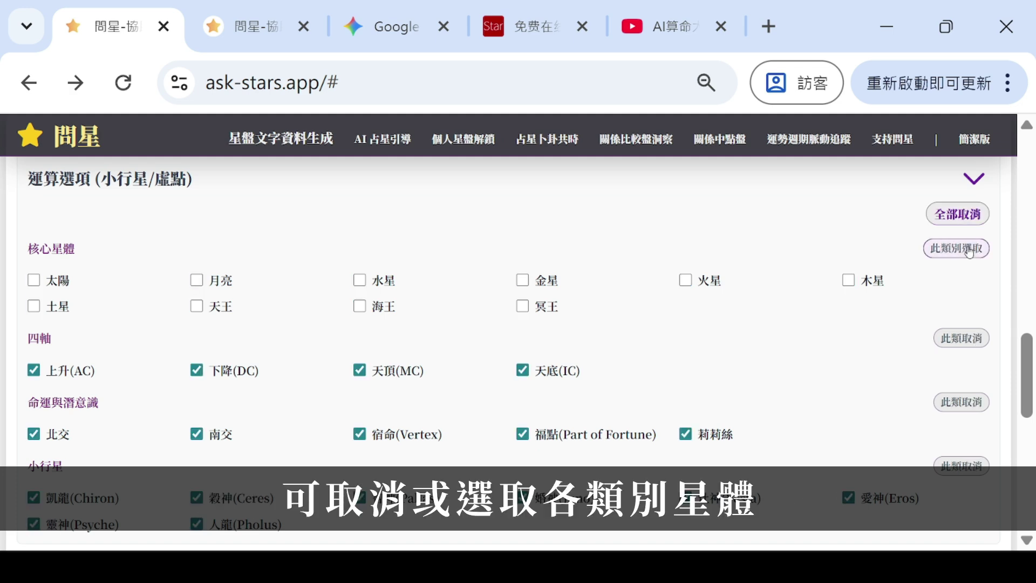
click(968, 250)
click(970, 340)
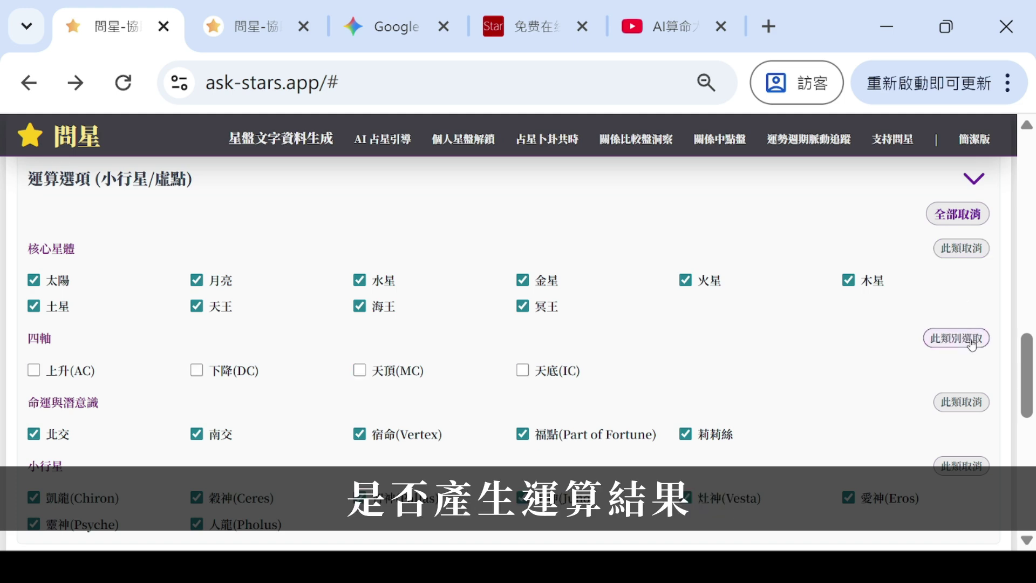
click(971, 344)
click(968, 403)
click(968, 403)
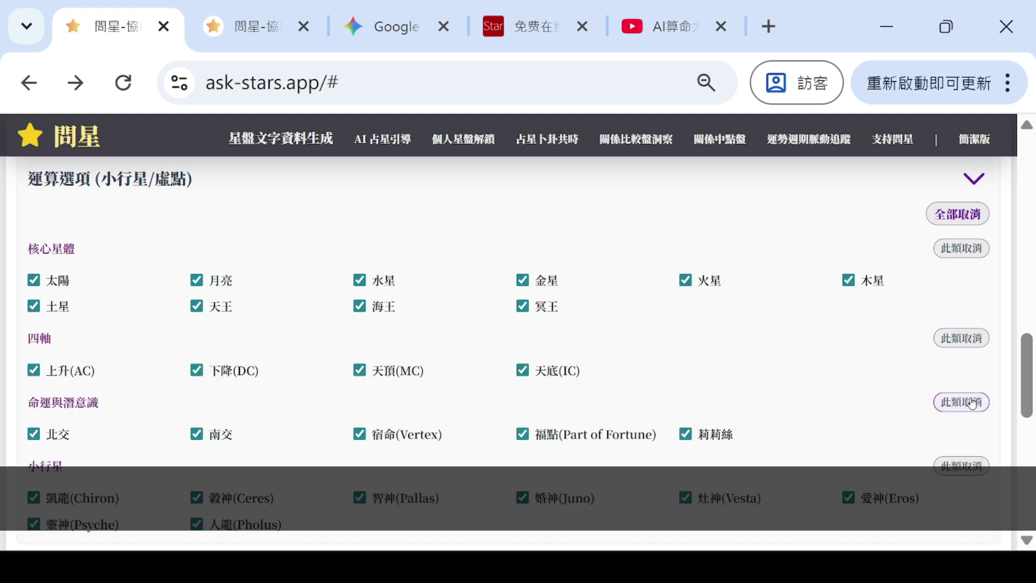
click(967, 475)
click(966, 475)
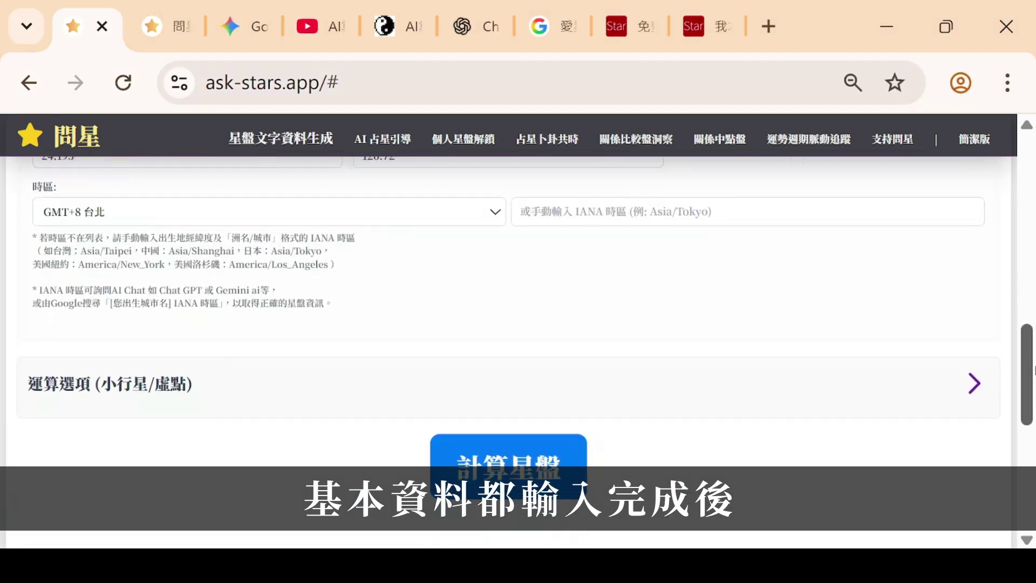
Calculate the chart from the entered data and copy the complete text of 我的個人星盤.
scroll(508, 323, down, 3)
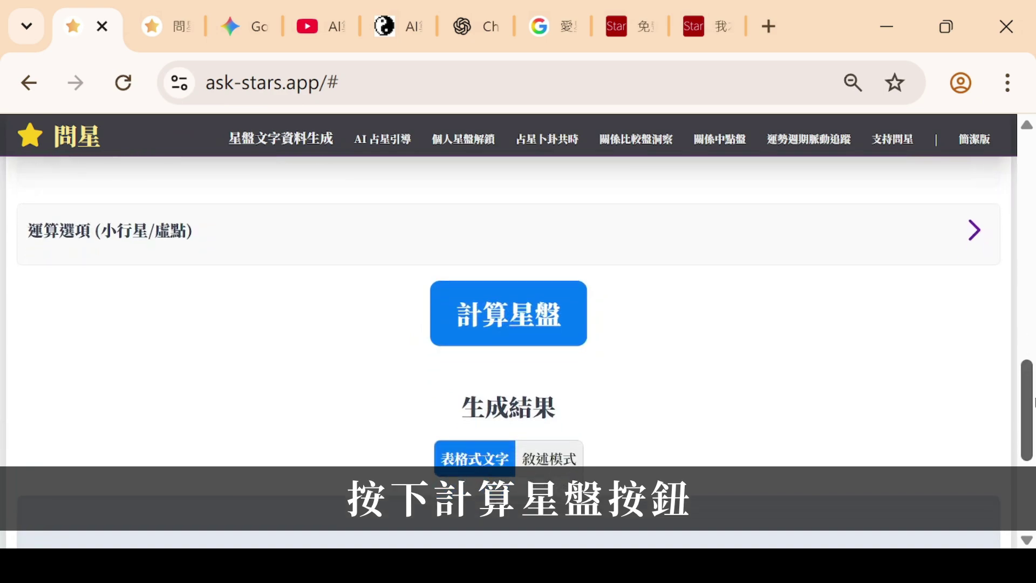
click(519, 318)
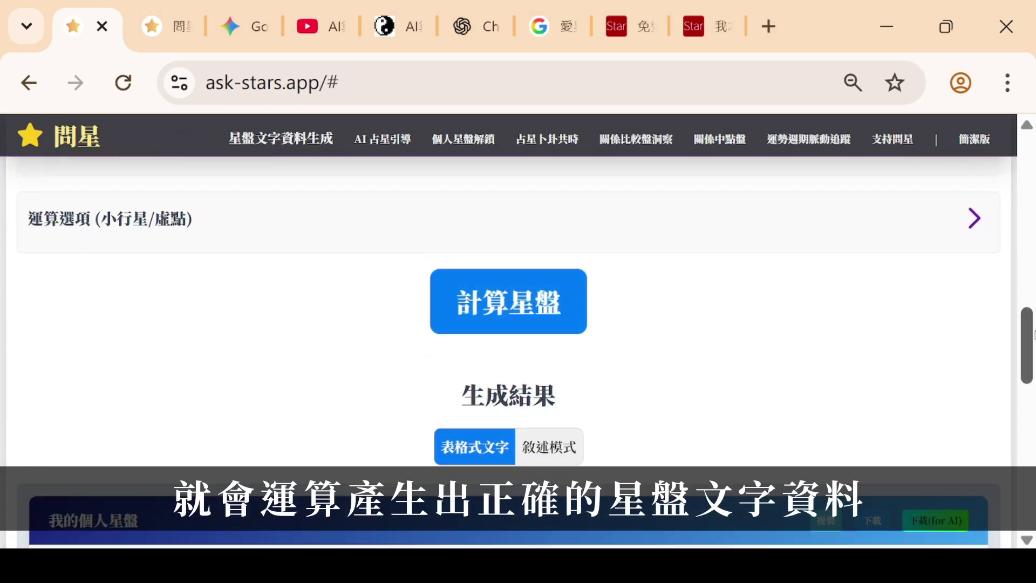
drag(1032, 348, 1031, 389)
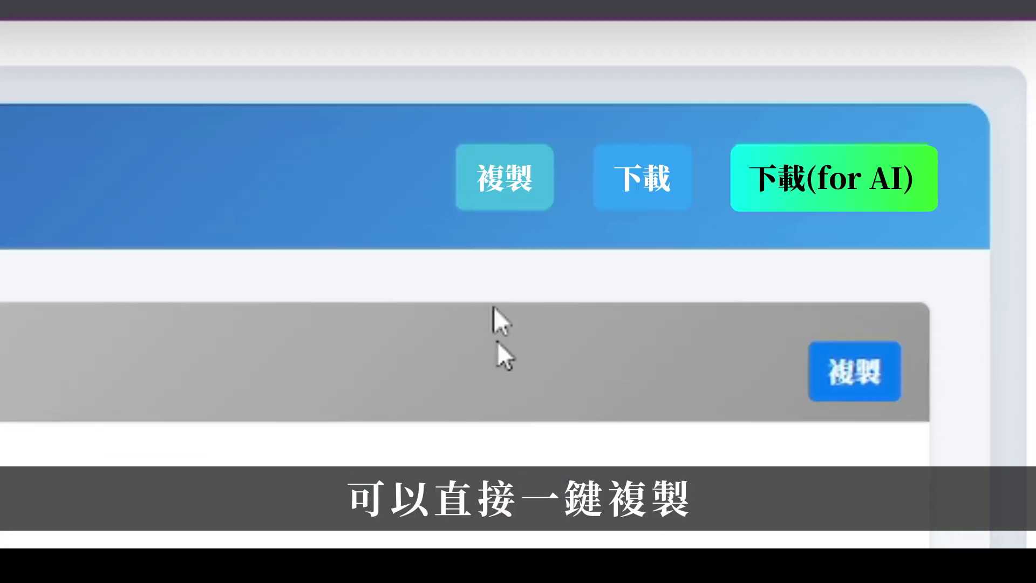
click(828, 212)
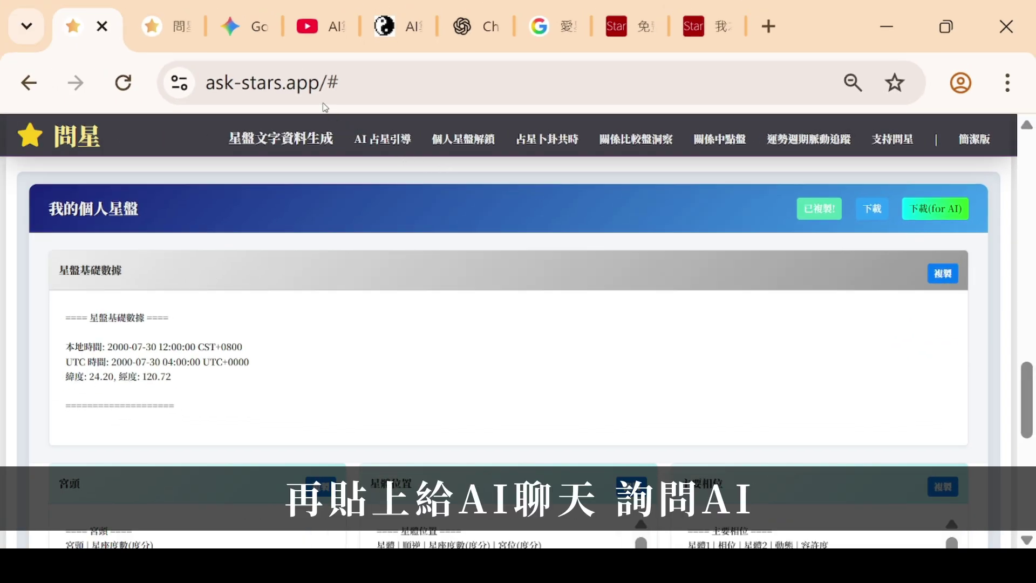
Switch to Gemini, submit the copied chart data for interpretation and read through the answer.
click(246, 30)
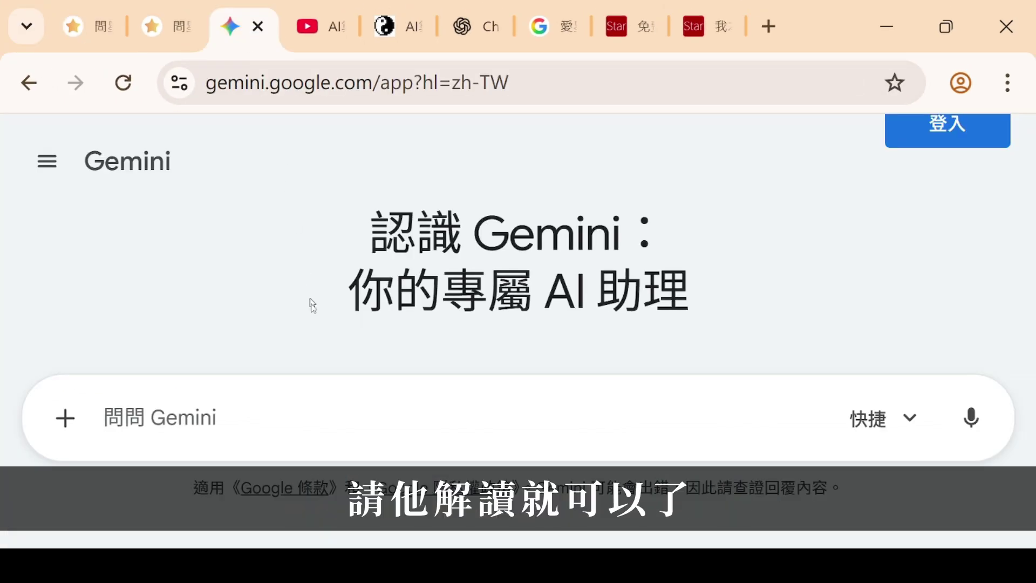
key(ctrl+v)
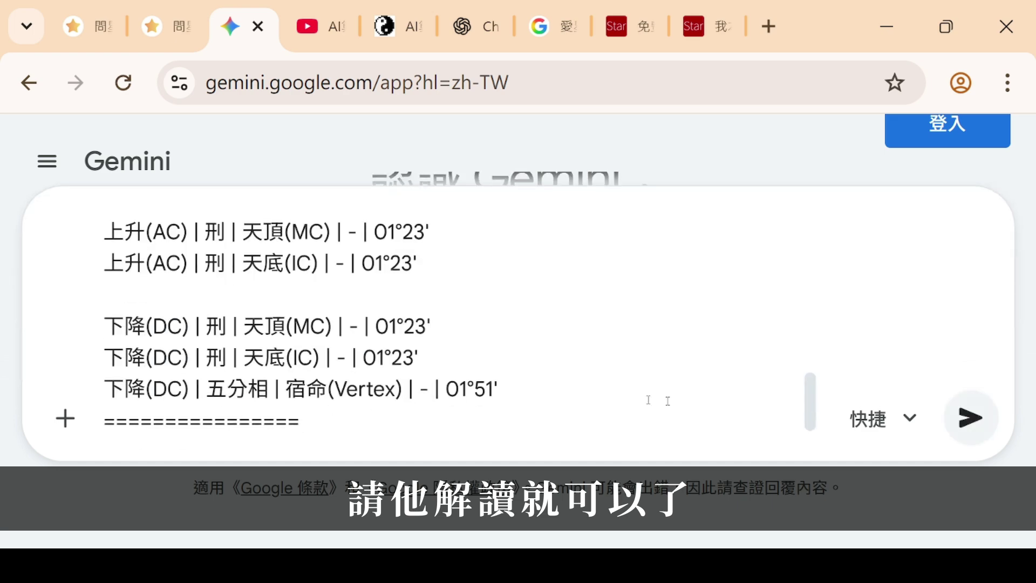
click(971, 418)
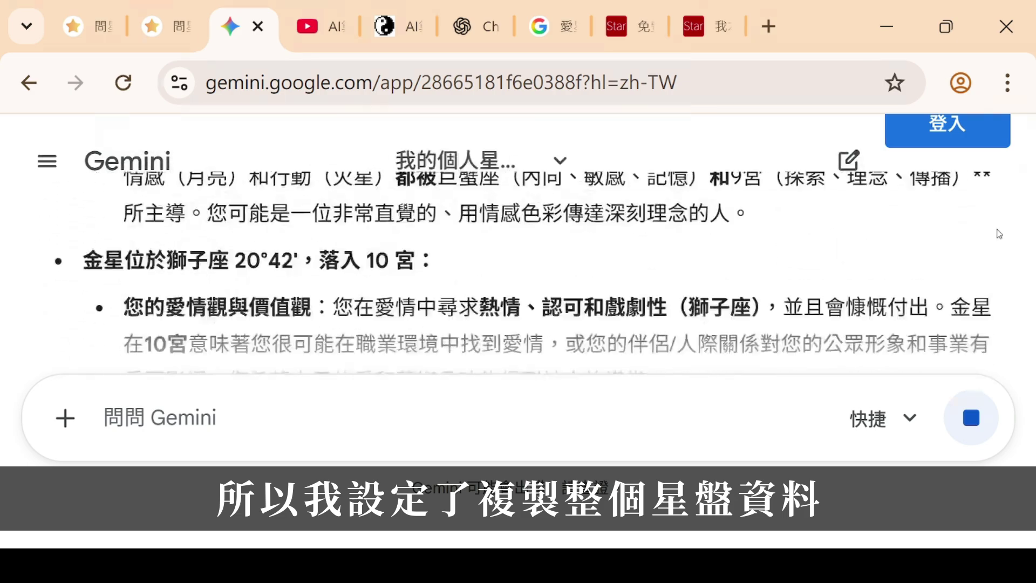
scroll(998, 233, down, 5)
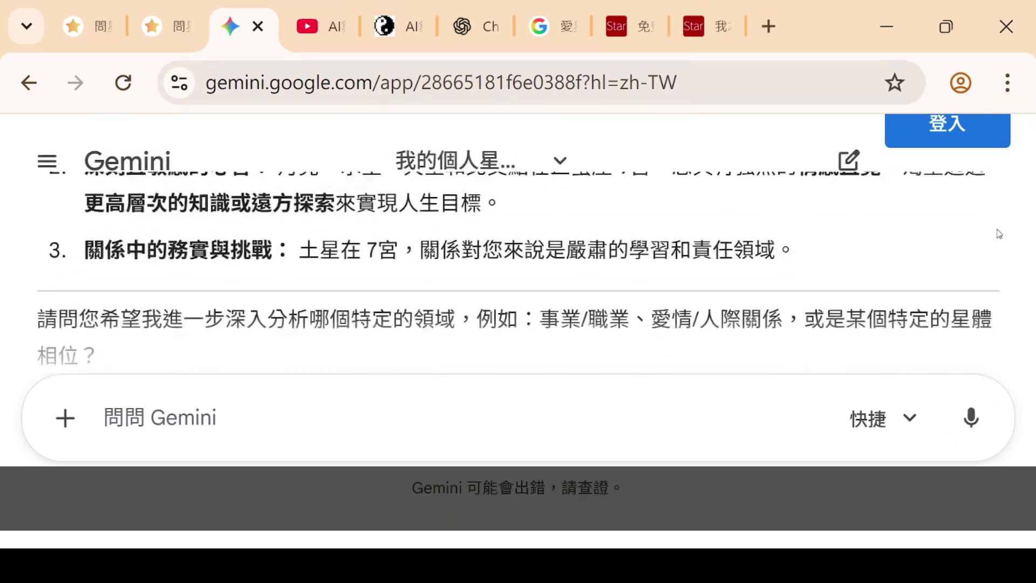
Return to 問星, download the personal chart data in the for AI version and check the browser's downloads.
key(ctrl+1)
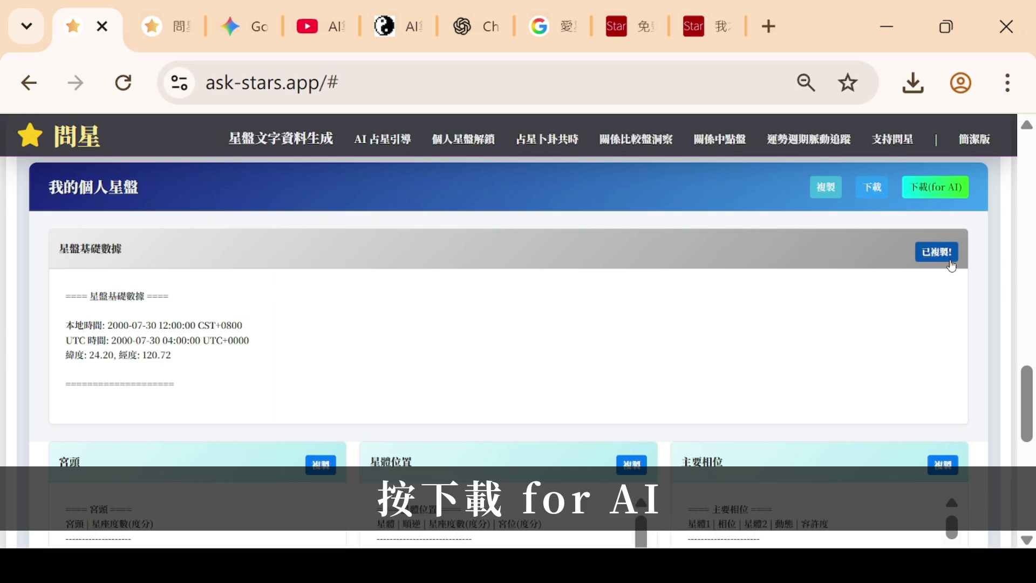
click(964, 201)
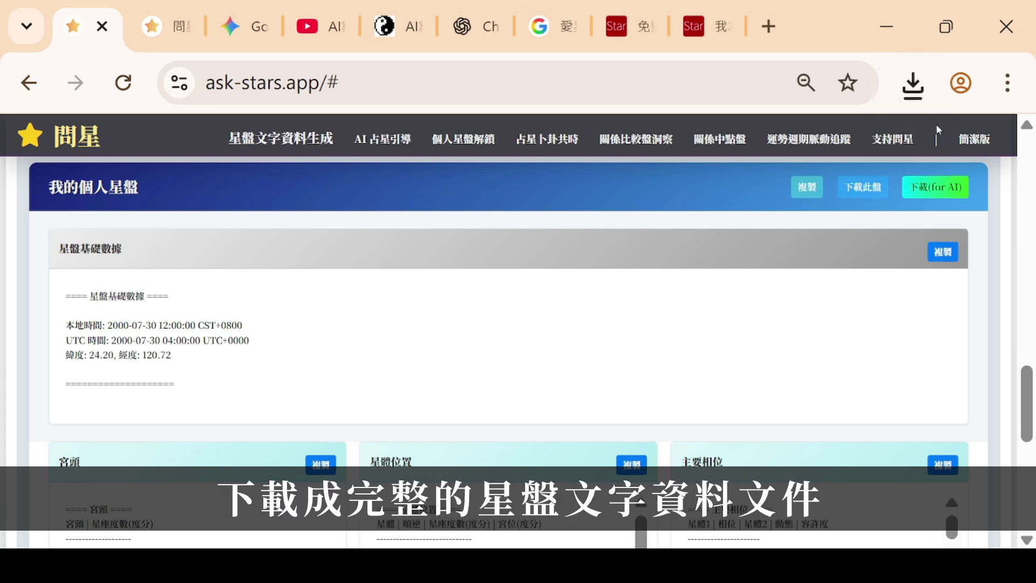
click(912, 84)
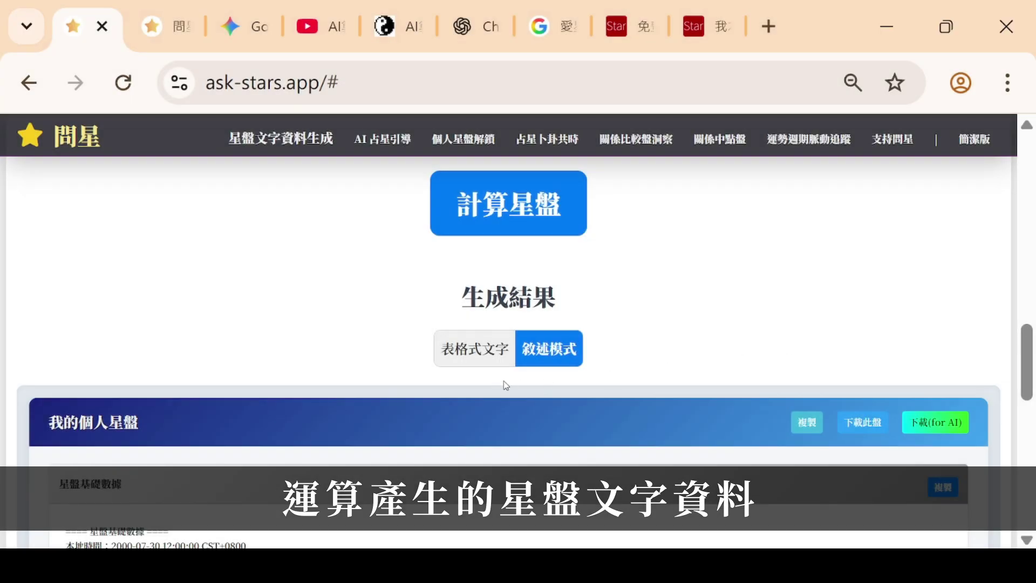
Compare the two result formats, keep 表格式文字 and examine its 星體位置 and 主要相位 lists.
click(495, 363)
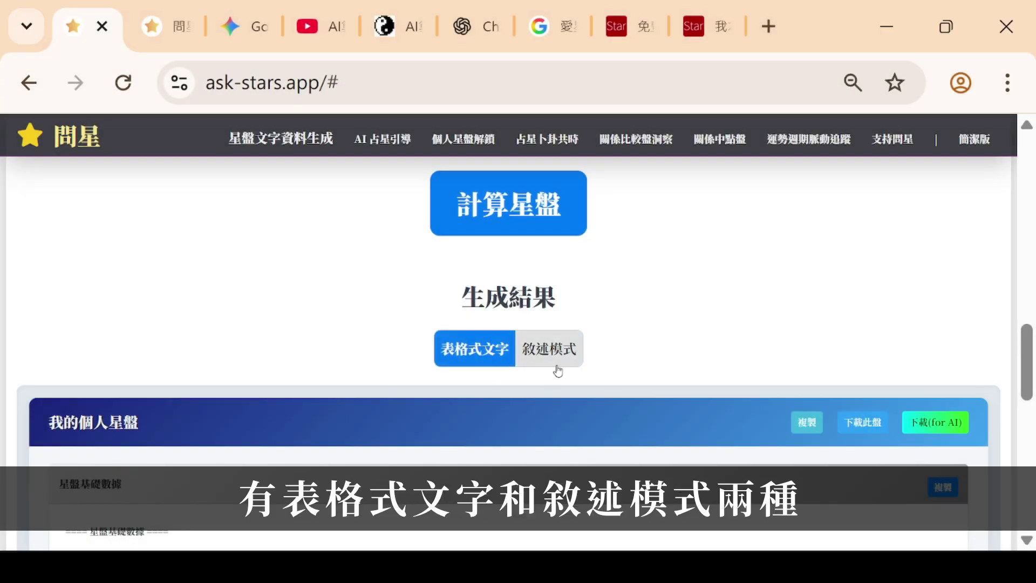
click(556, 368)
click(502, 369)
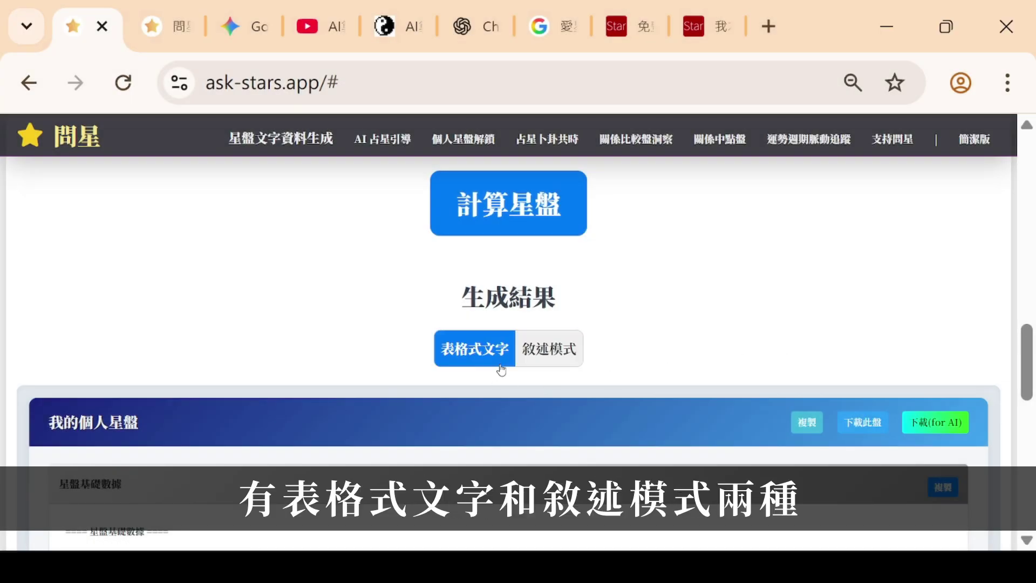
drag(1022, 392, 1021, 481)
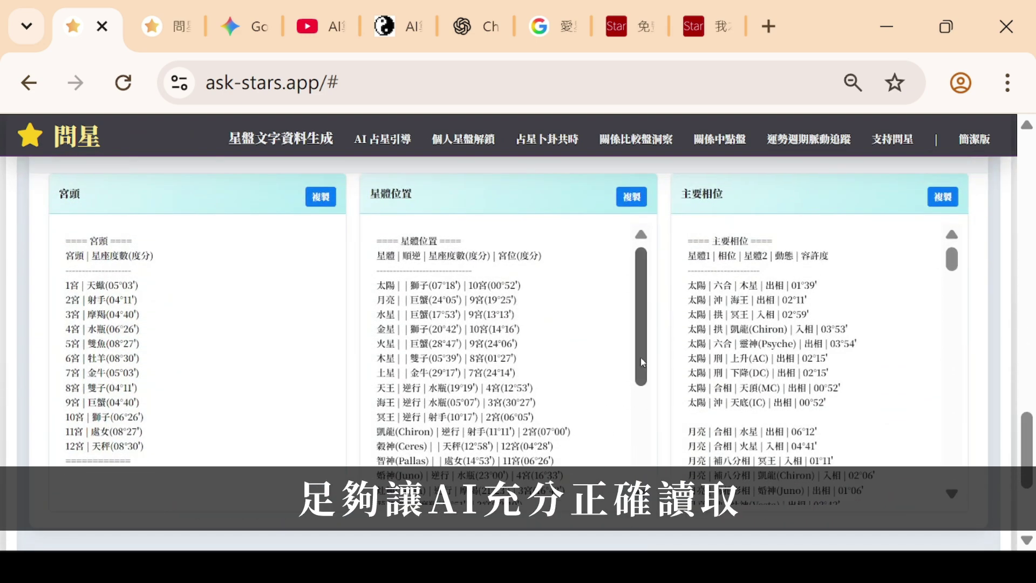
drag(642, 362, 638, 475)
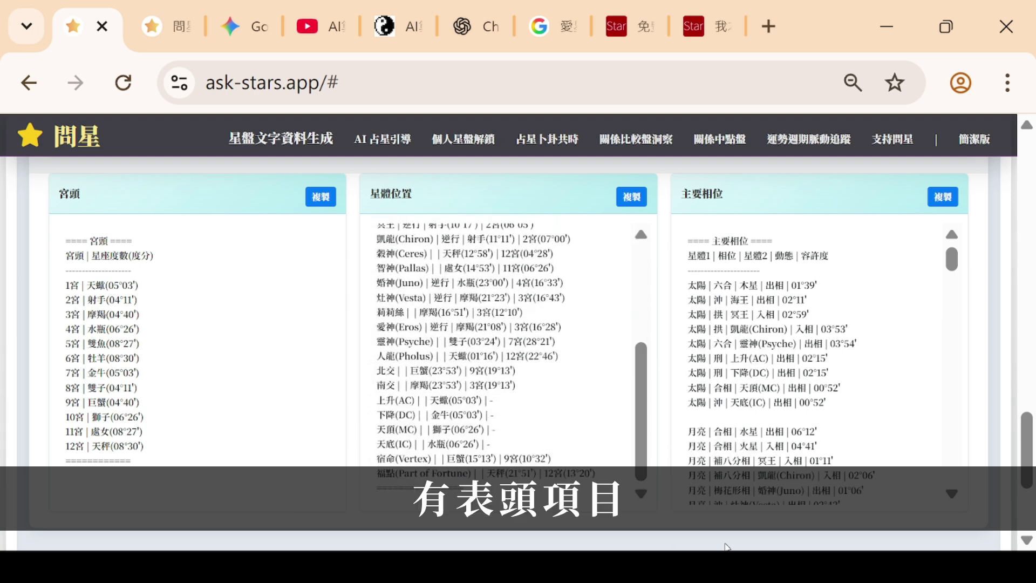
drag(950, 261, 970, 426)
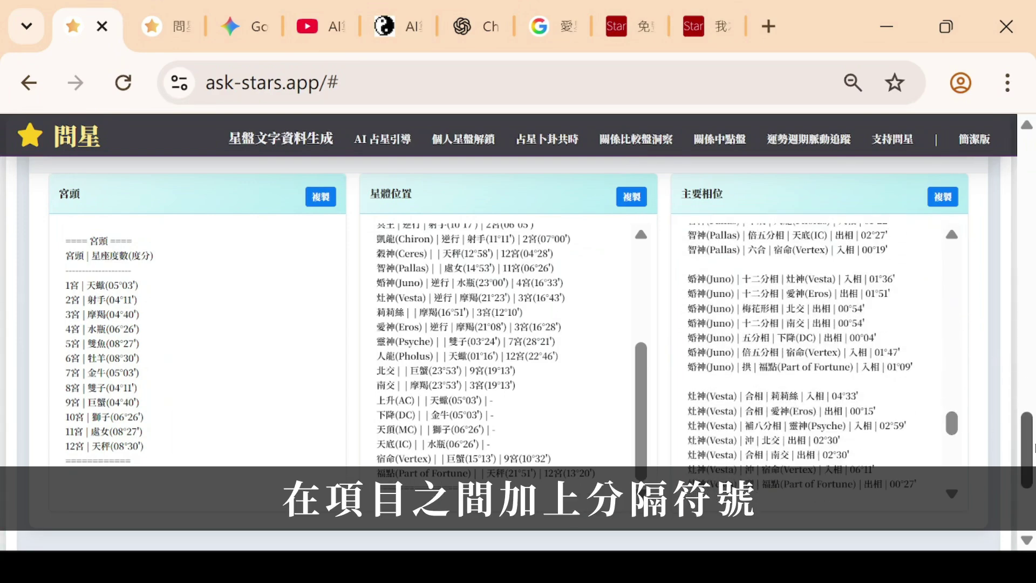
Change the results to 敘述模式 and review the house cusps, planet positions and main aspects.
drag(1034, 448, 1034, 359)
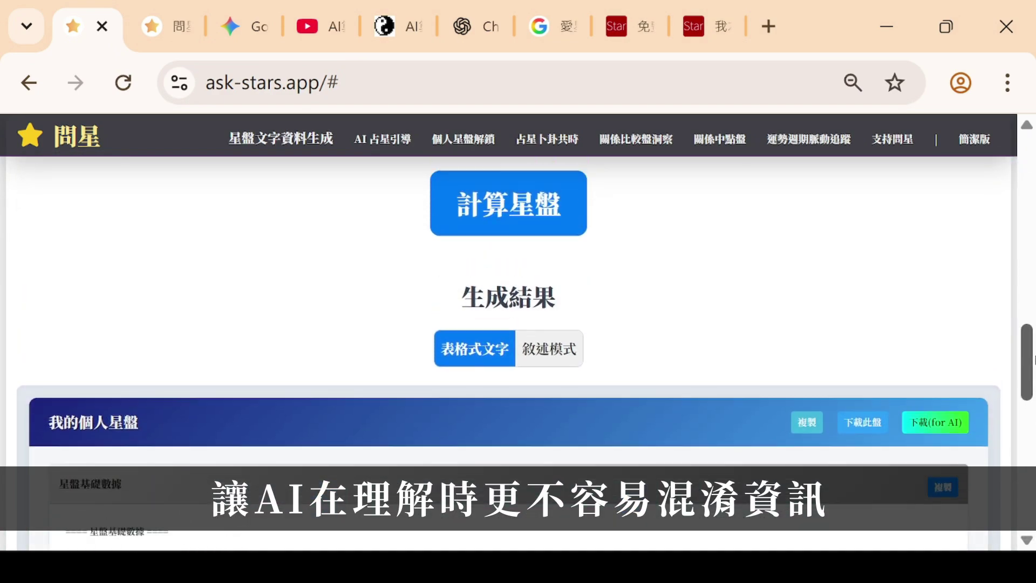
click(573, 369)
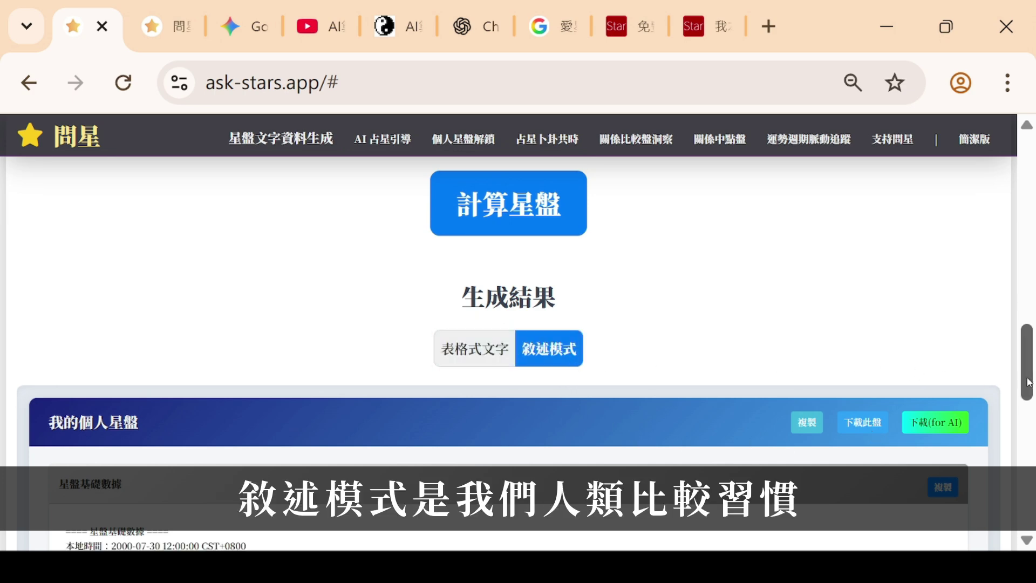
drag(1029, 382, 1034, 463)
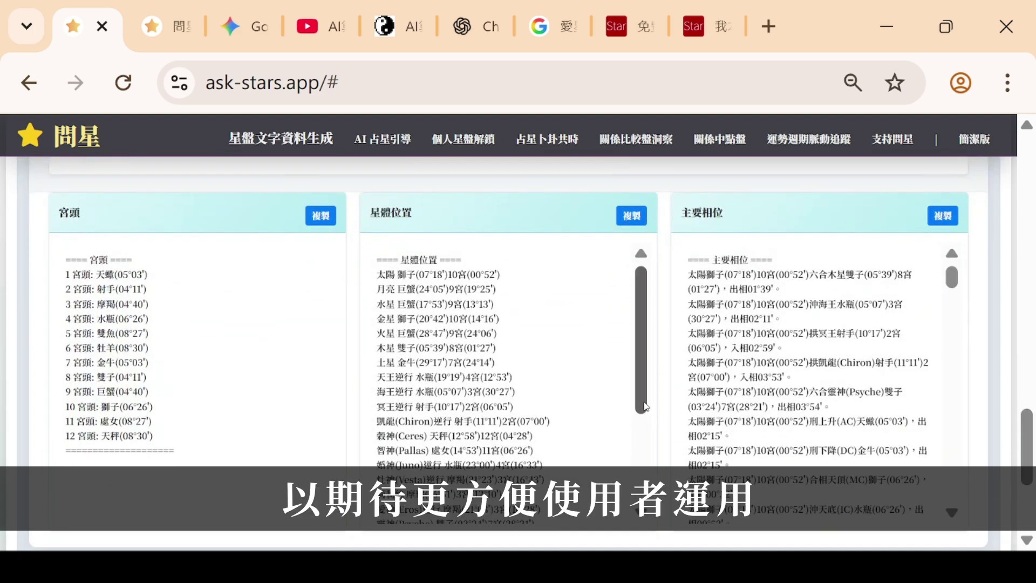
drag(643, 402, 650, 489)
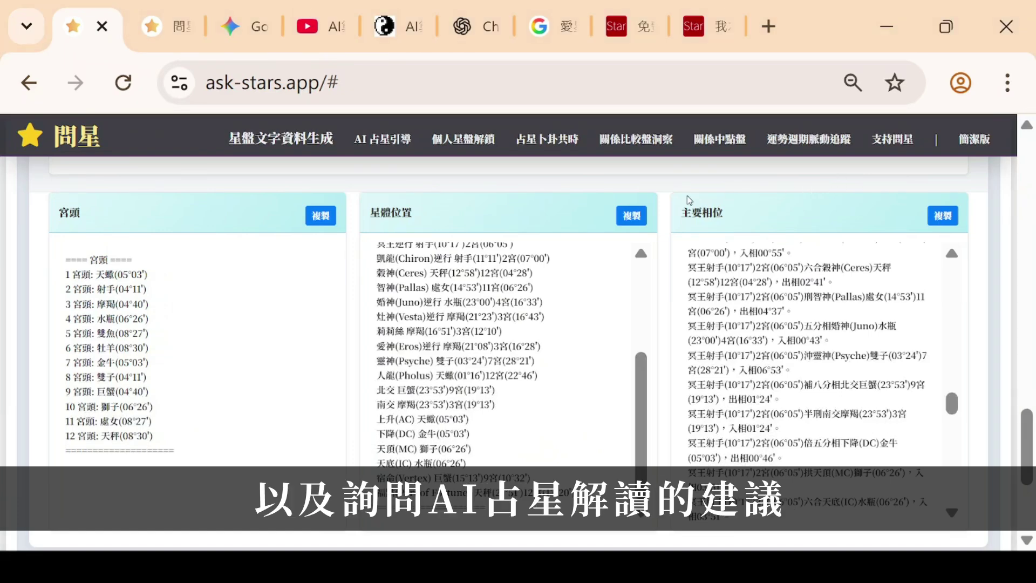
Visit the AI 占星引導 section and go on to the sample questions under 個人星盤解鎖.
click(408, 153)
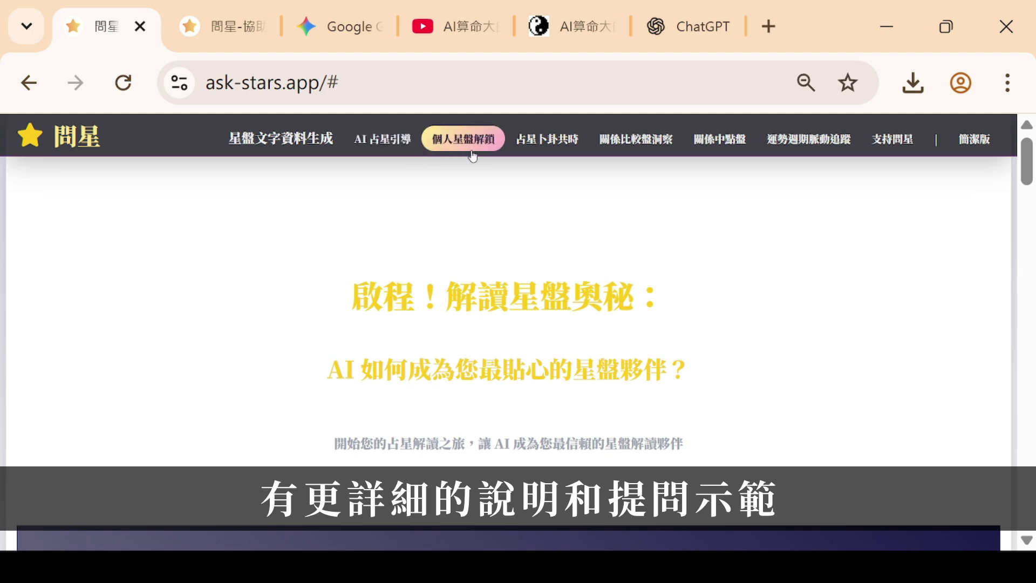
click(463, 142)
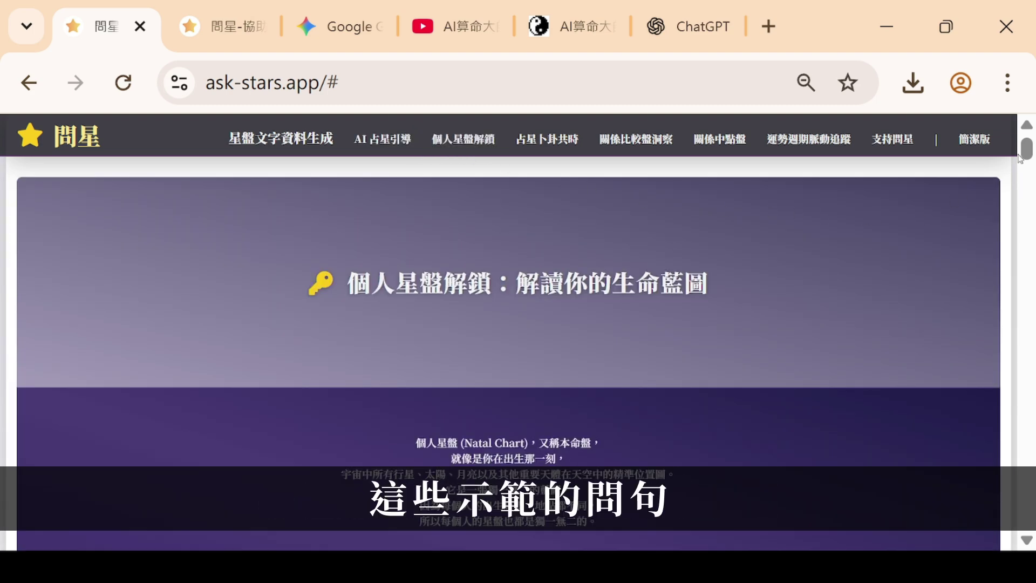
click(1023, 174)
drag(1022, 175, 1024, 192)
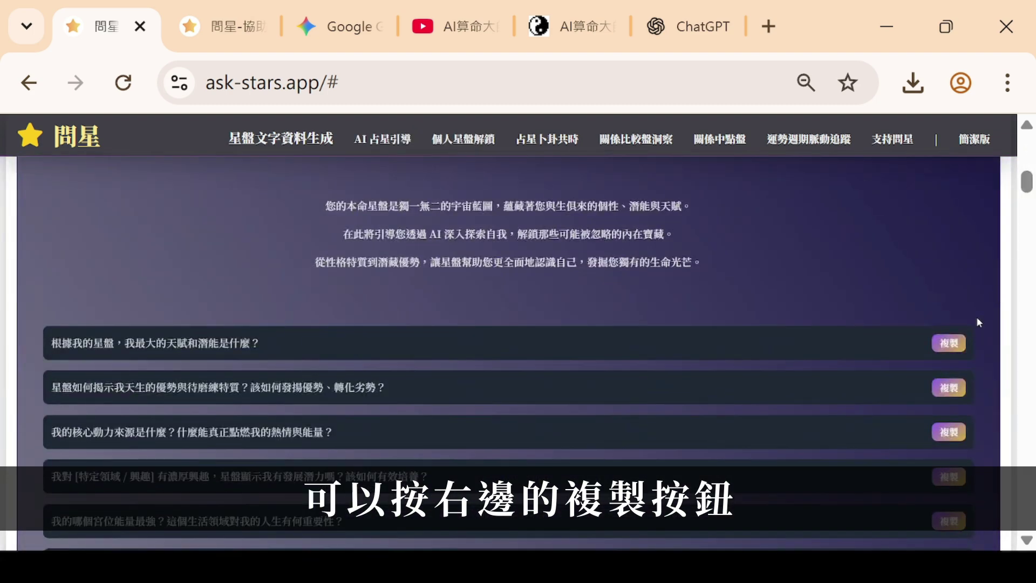
Copy the sample question 根據我的星盤，我最大的天賦和潛能是什麼？ and submit it in the Gemini chart conversation.
click(965, 348)
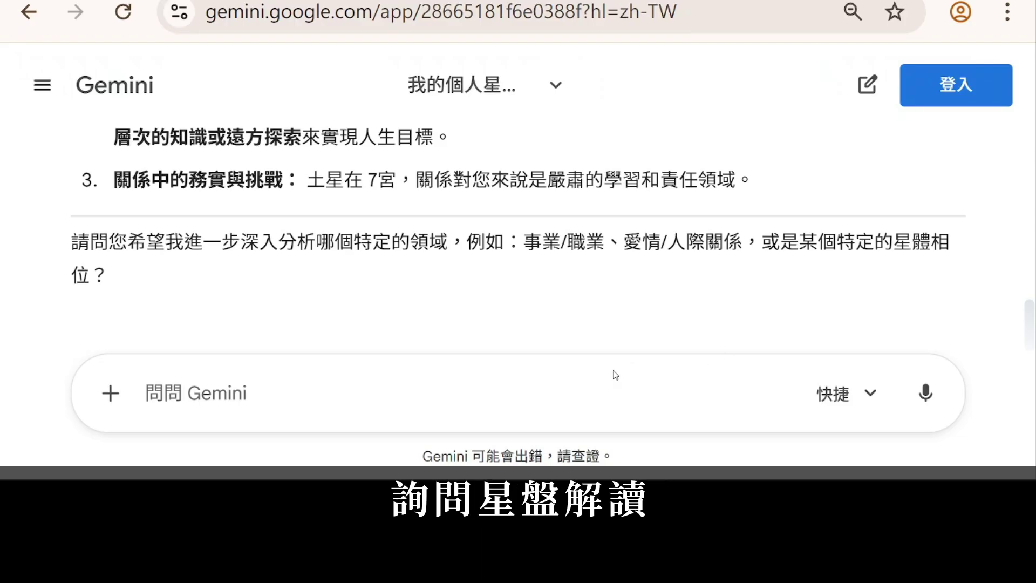
key(ctrl+v)
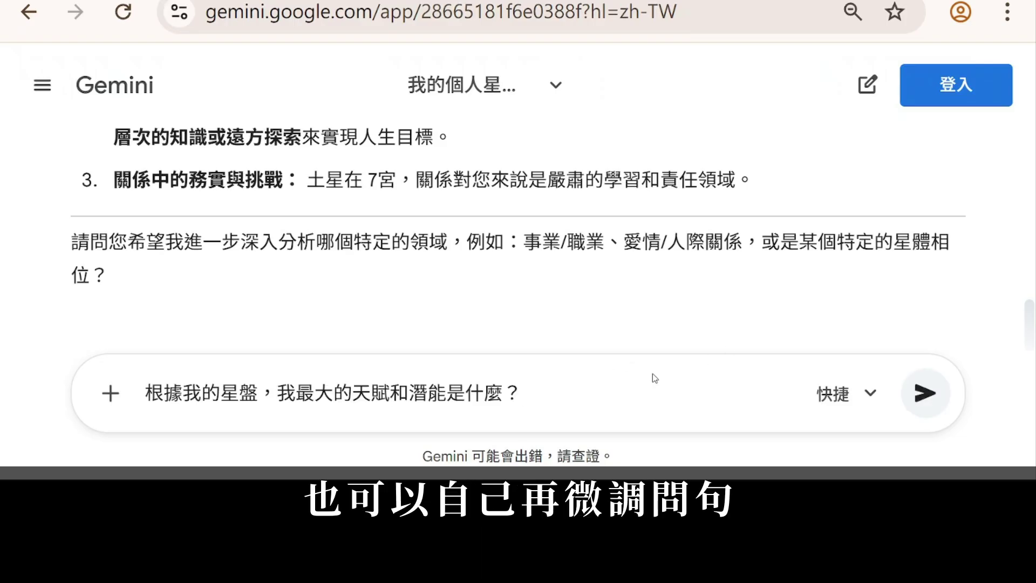
click(934, 414)
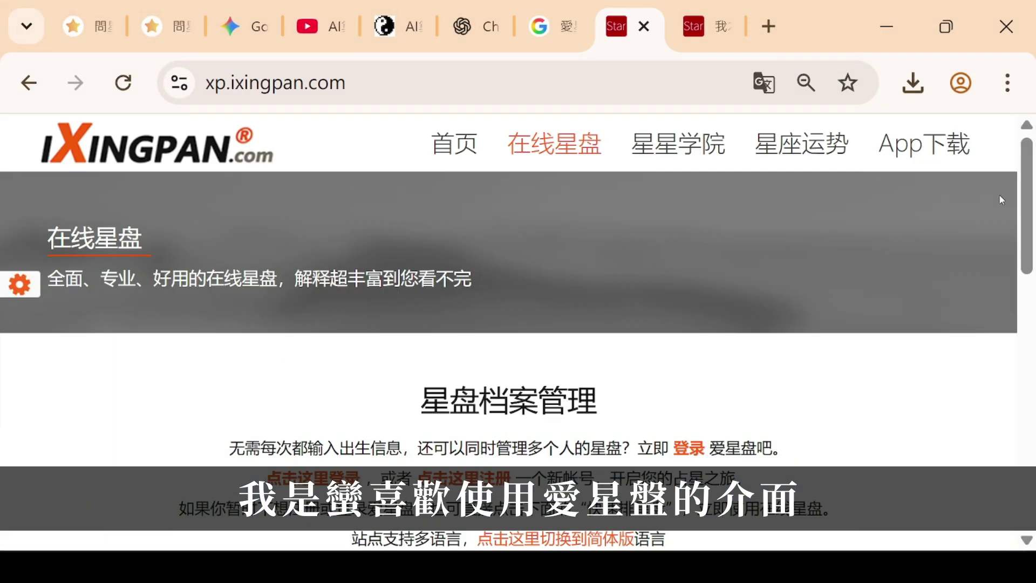
Look over the chart types on the 爱星盘 site and examine the Sun in its generated natal chart.
drag(1029, 195, 1033, 377)
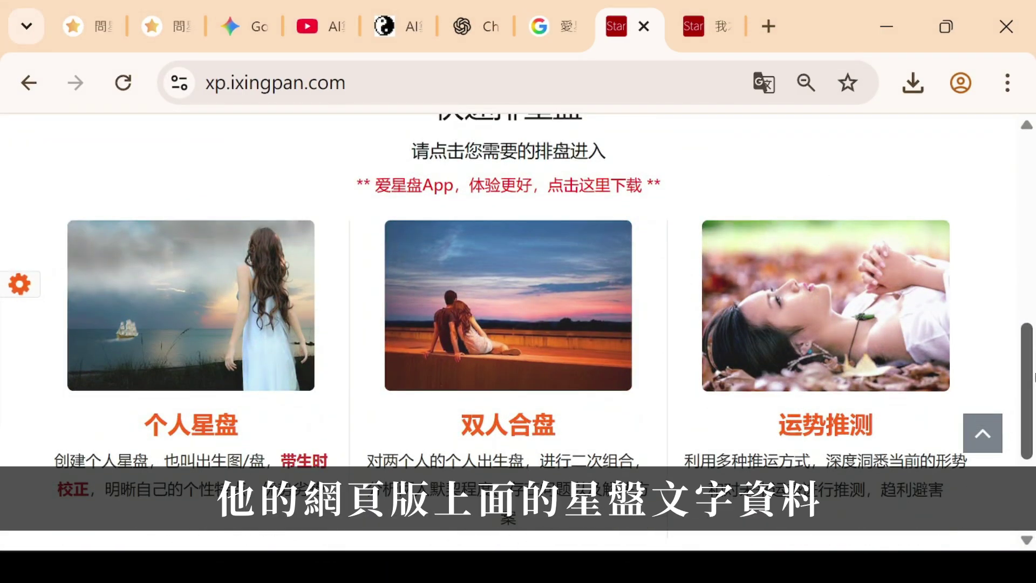
key(ctrl+Tab)
scroll(644, 388, down, 7)
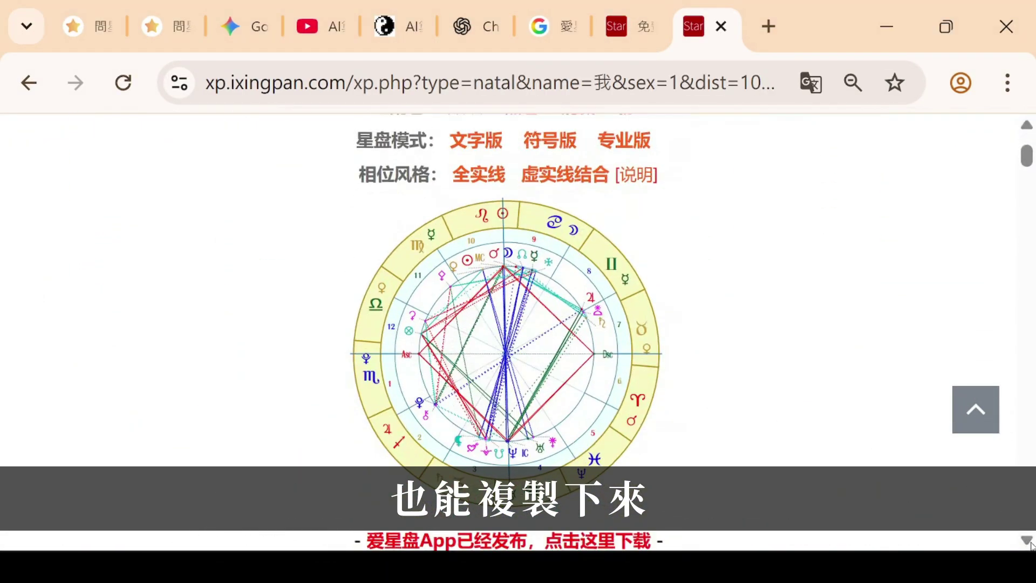
mouse_move(469, 214)
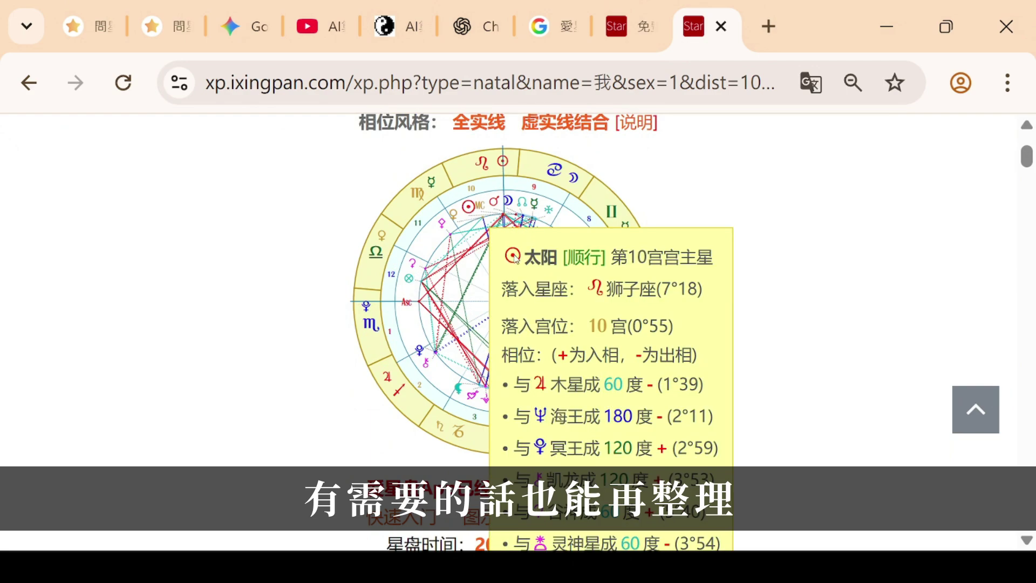
Copy the T三角 entry with its combinations 太阳 - 上升 - 海王 through 海王 - 下降 - 中天 from 星盘格局 into the Gemini chart conversation's prompt.
scroll(867, 426, down, 15)
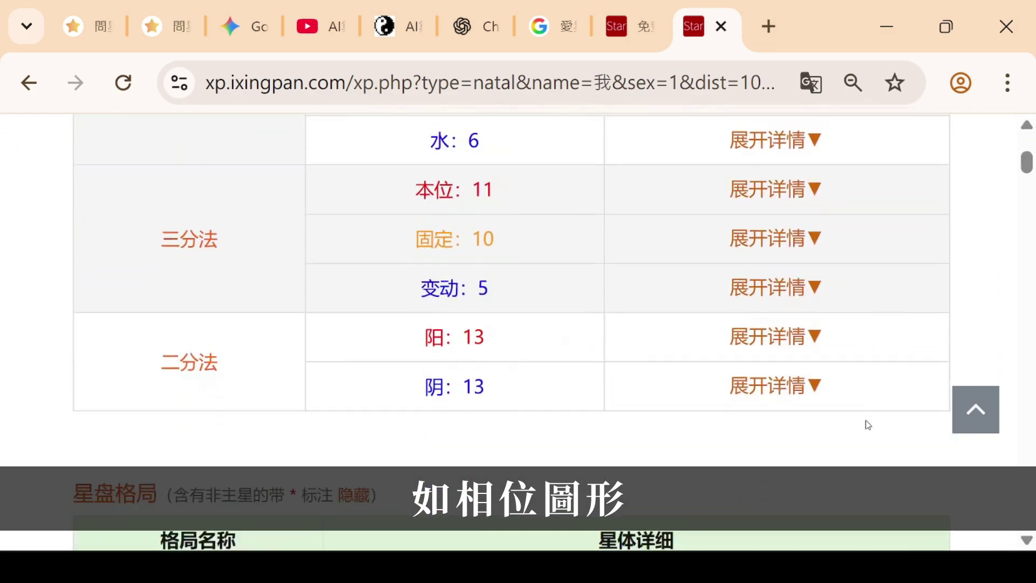
scroll(867, 424, down, 7)
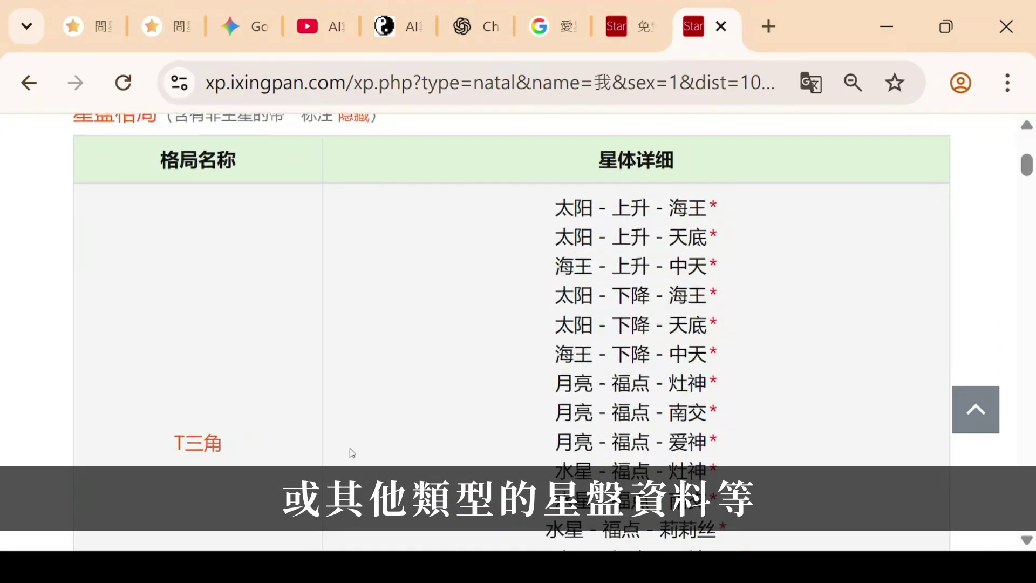
double_click(221, 428)
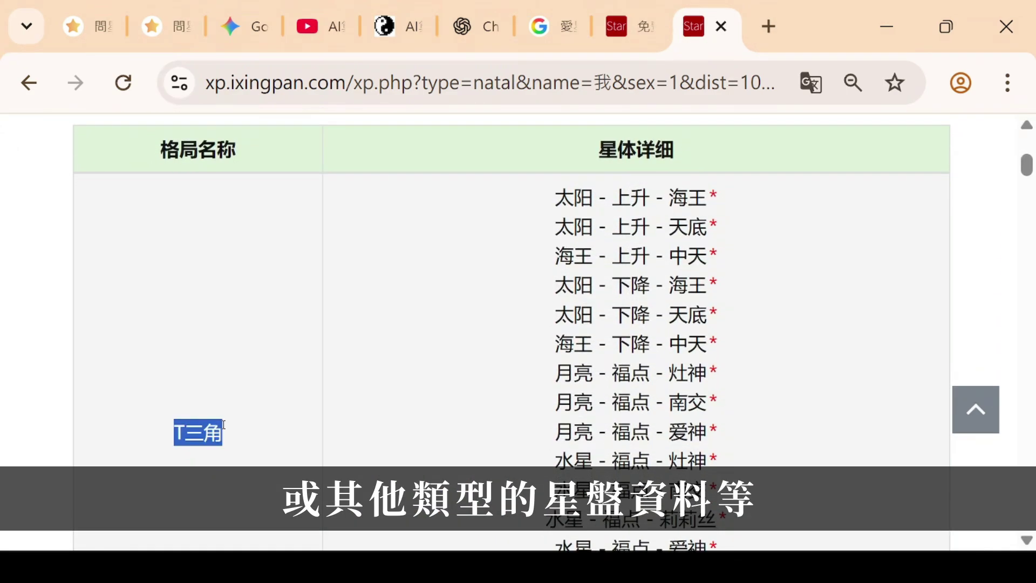
drag(223, 424, 739, 342)
click(237, 26)
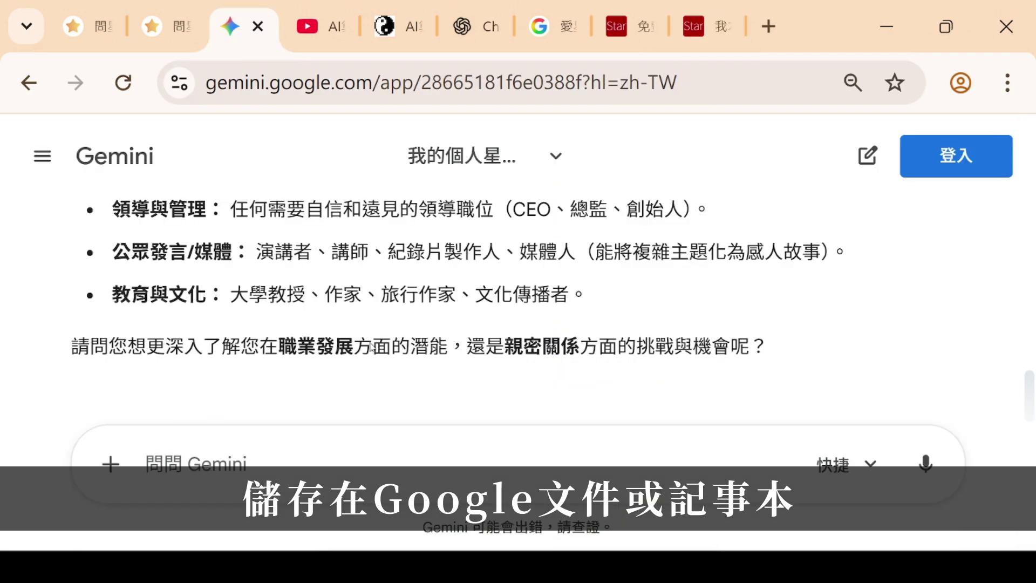
key(ctrl+v)
Copy the natal chart's planet sign and house position table through the 宿命 row, add it to the Gemini prompt and submit it.
click(707, 25)
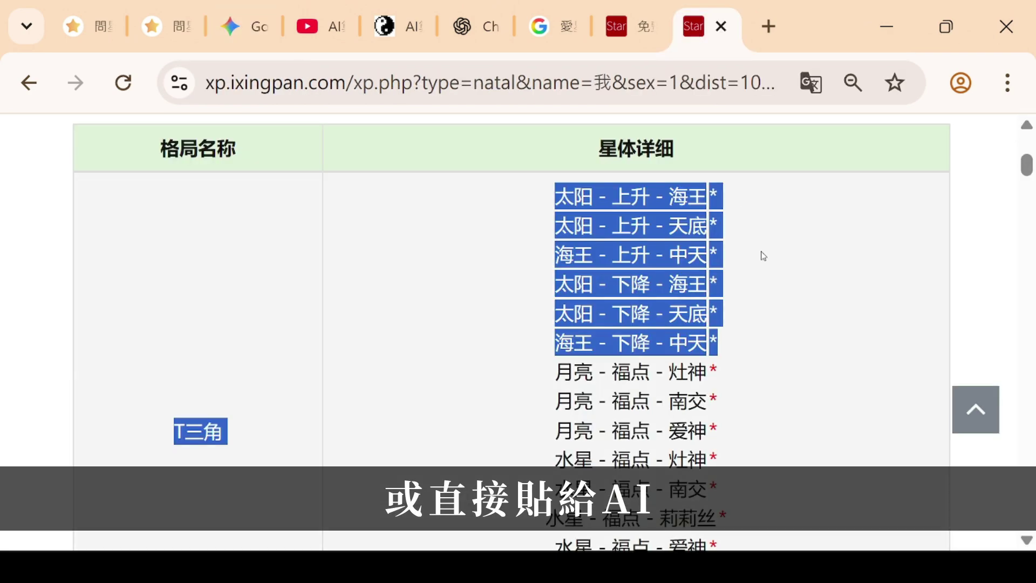
scroll(800, 354, down, 5)
scroll(801, 353, down, 15)
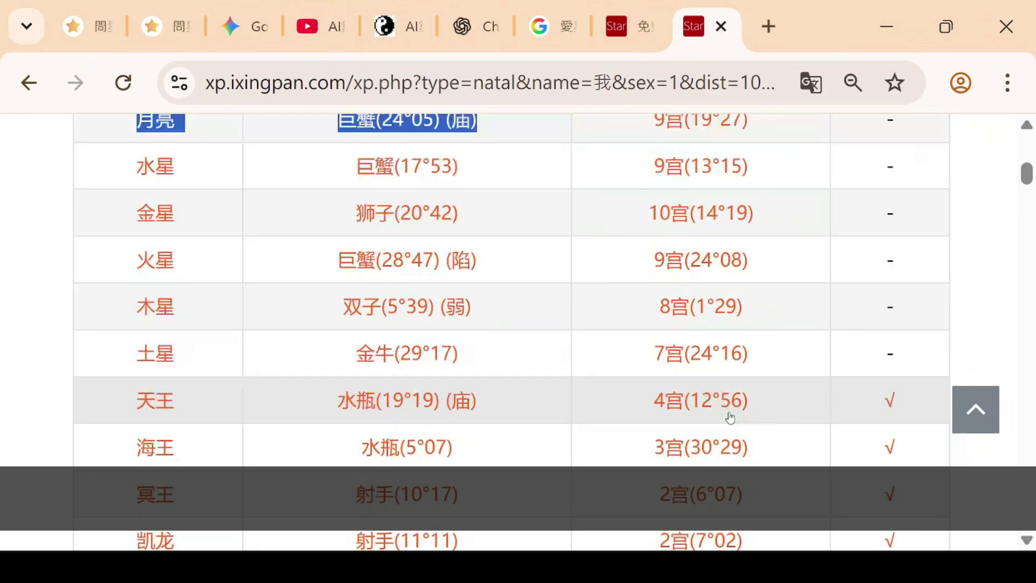
scroll(729, 418, down, 10)
drag(730, 418, 902, 283)
key(ctrl+c)
click(231, 26)
key(ctrl+v)
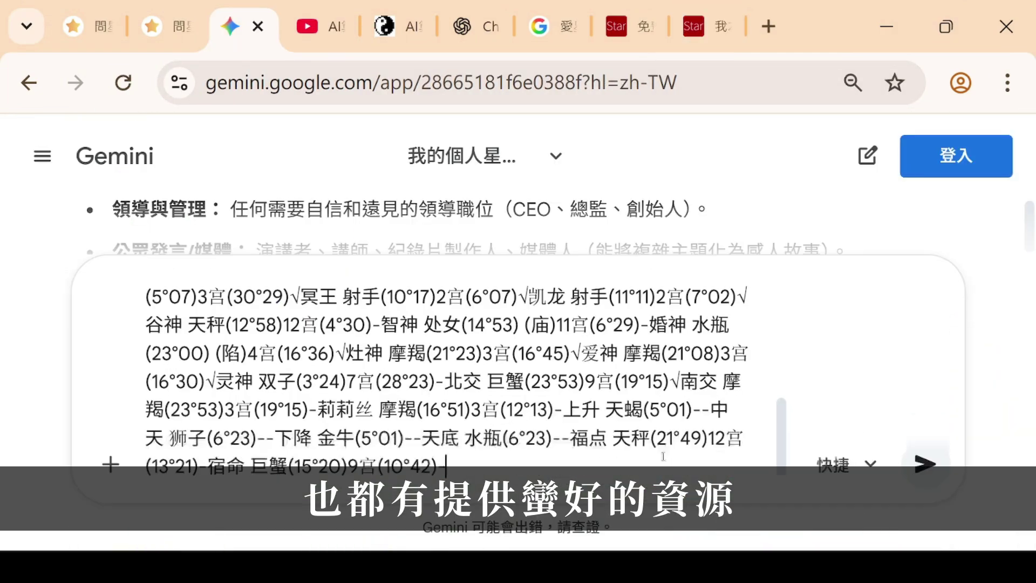
click(941, 466)
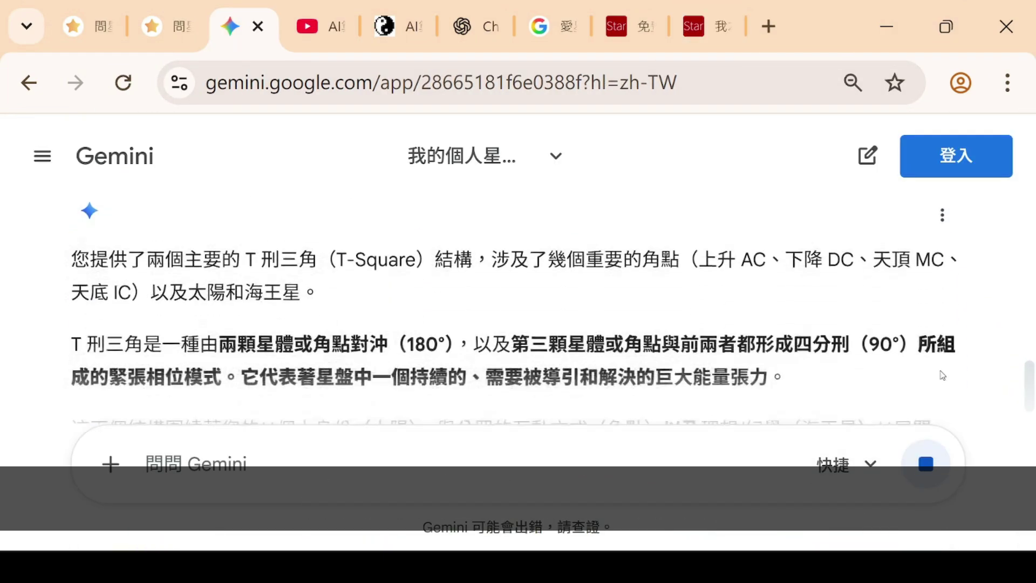